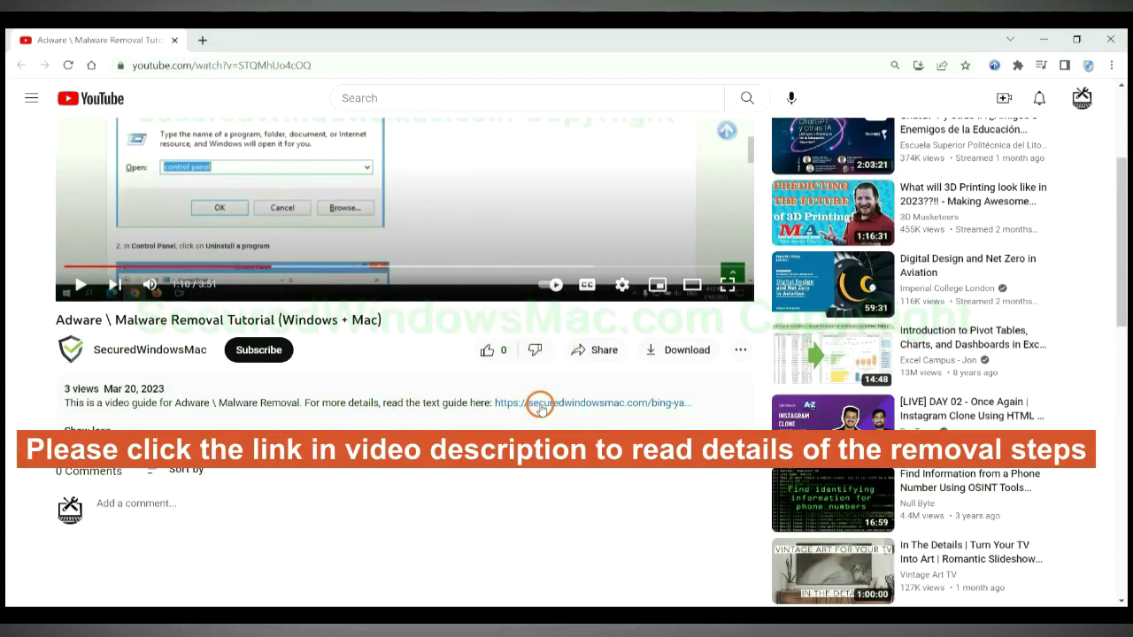
Step: Open the text guide linked in the video description and go to its Instant Automatic Removal (Win OS + Mac OS) section
left_click(540, 406)
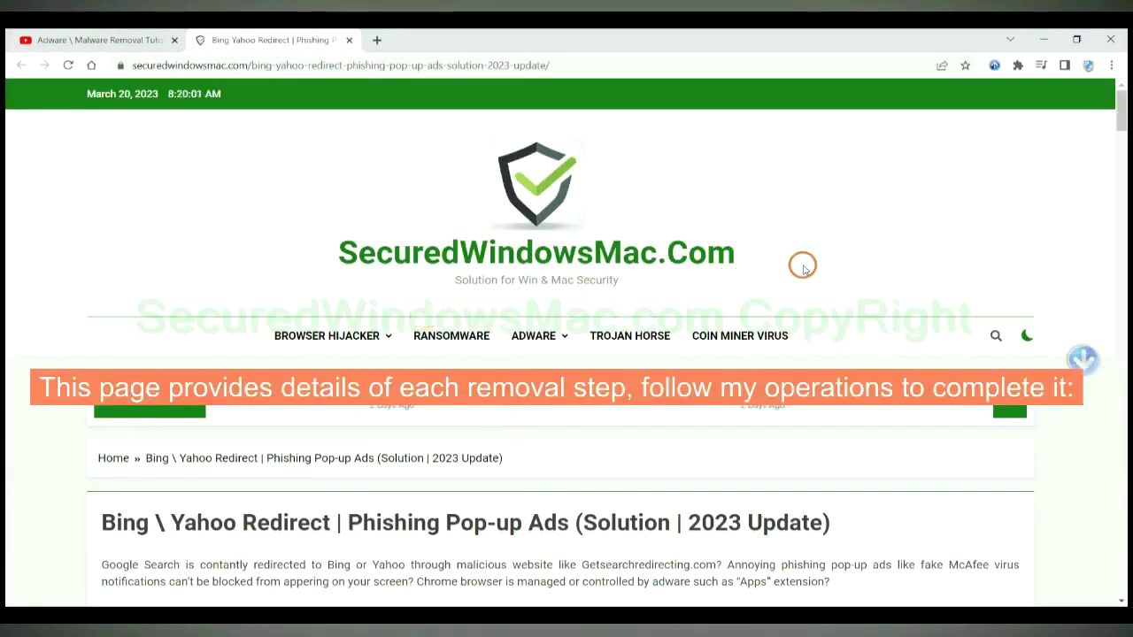
scroll(801, 266, "down", 6)
scroll(616, 390, "down", 5)
scroll(617, 390, "down", 2)
scroll(617, 390, "down", 2)
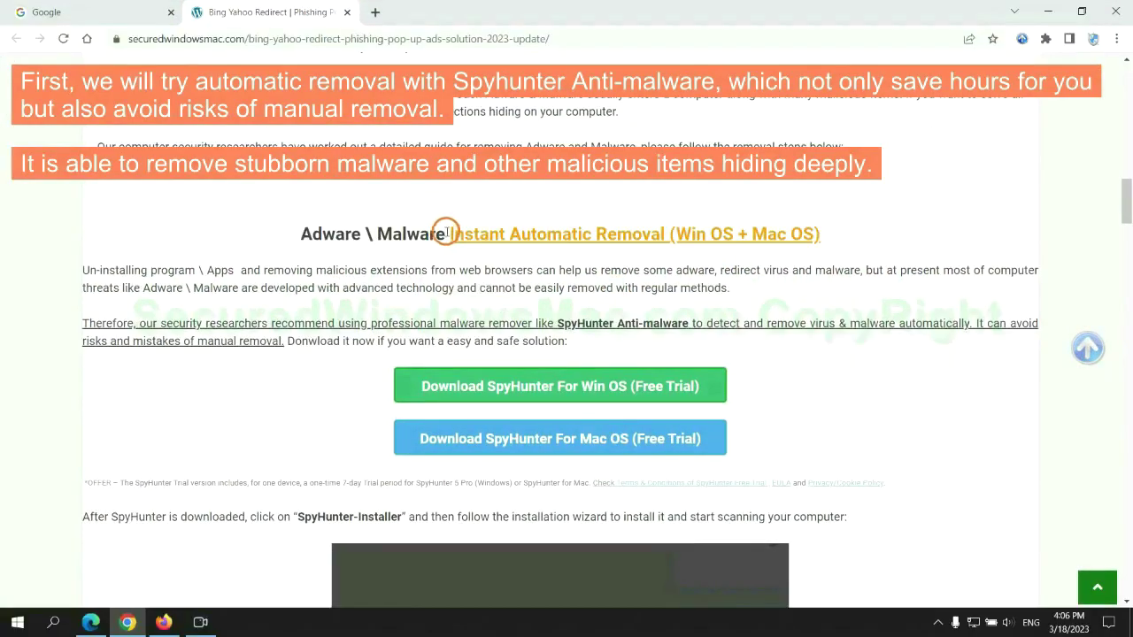
left_click_drag(448, 233, 663, 234)
left_click(566, 200)
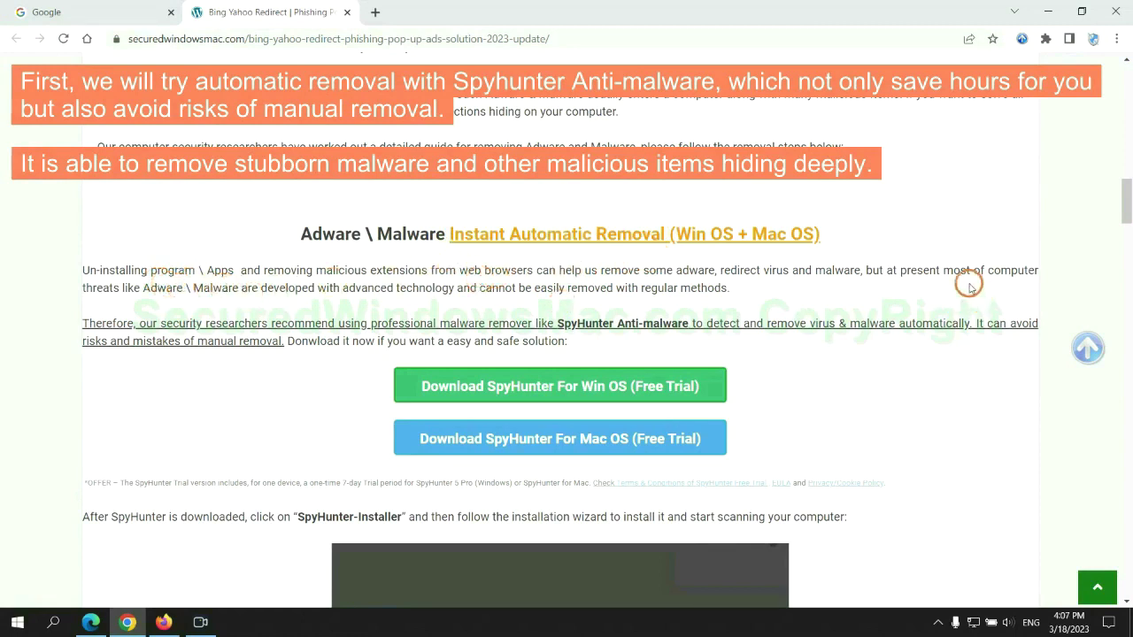
Step: Download the free trial of SpyHunter for Win OS from the guide and keep the downloaded installer file
scroll(562, 320, "down", 1)
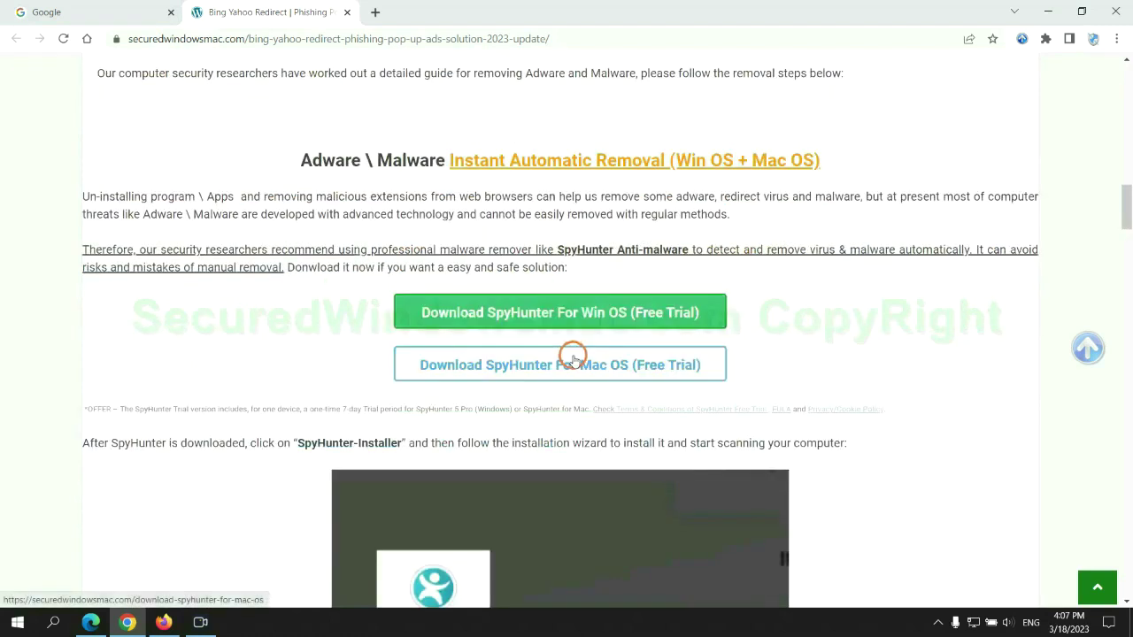
scroll(573, 358, "down", 1)
scroll(567, 349, "down", 1)
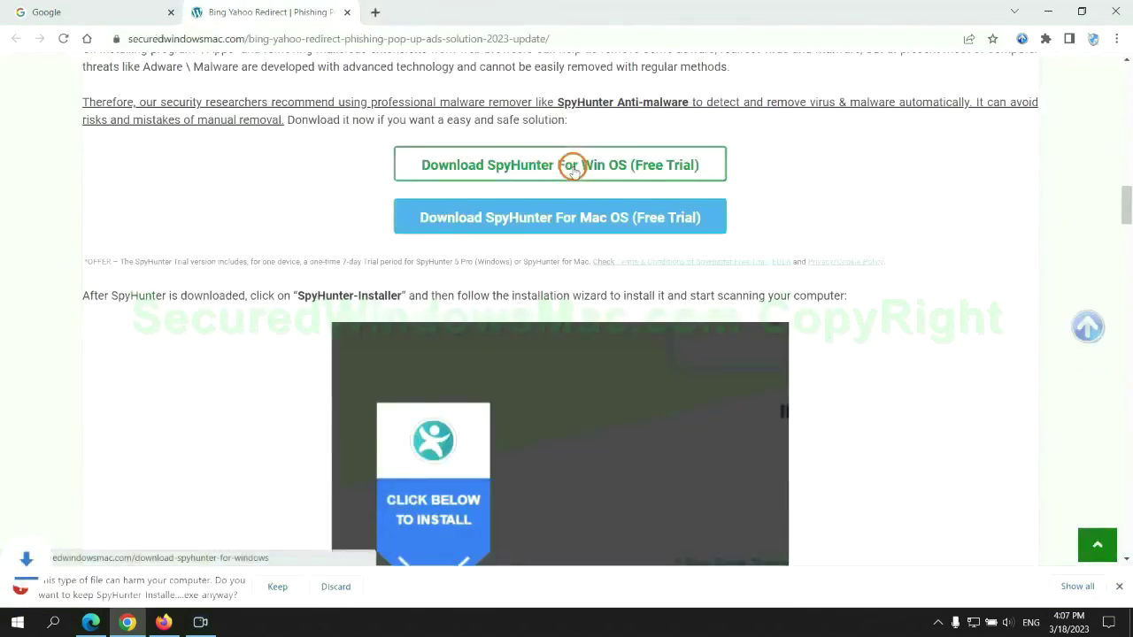
left_click(277, 586)
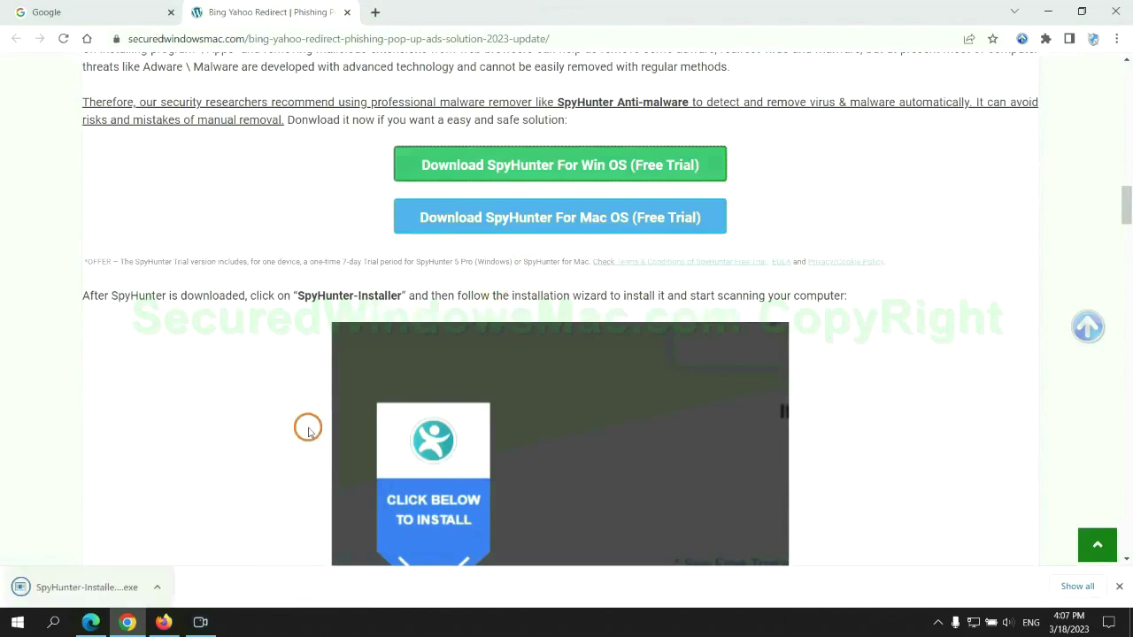
Step: Run the downloaded SpyHunter installer, continue to the license agreement and accept the EULA and Privacy Policy
left_click(108, 588)
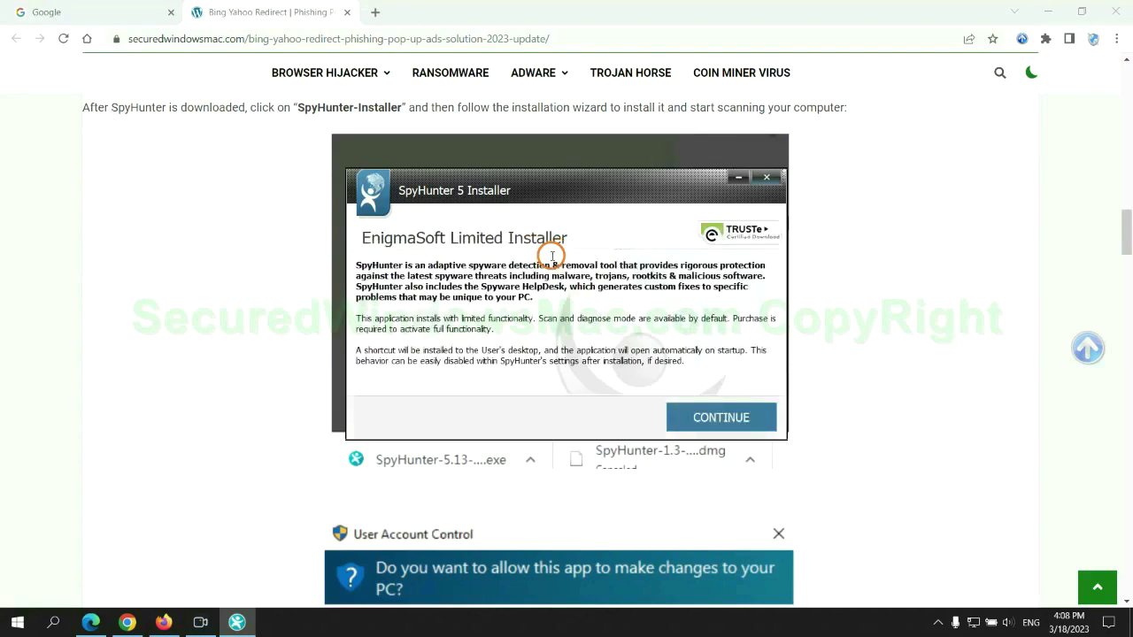
left_click(746, 417)
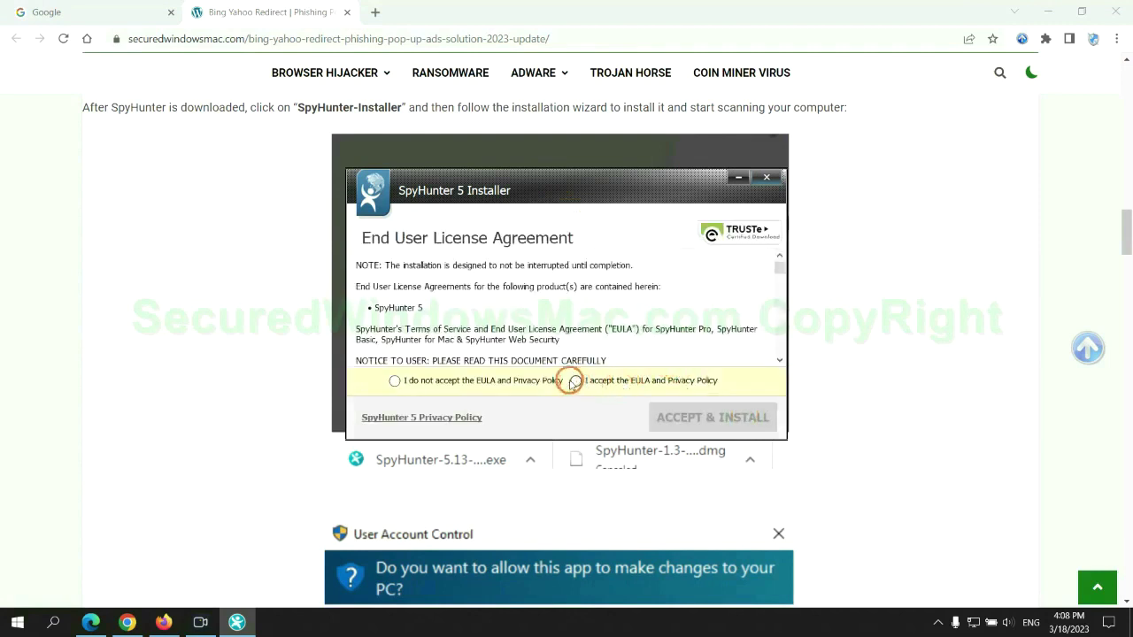
left_click(575, 380)
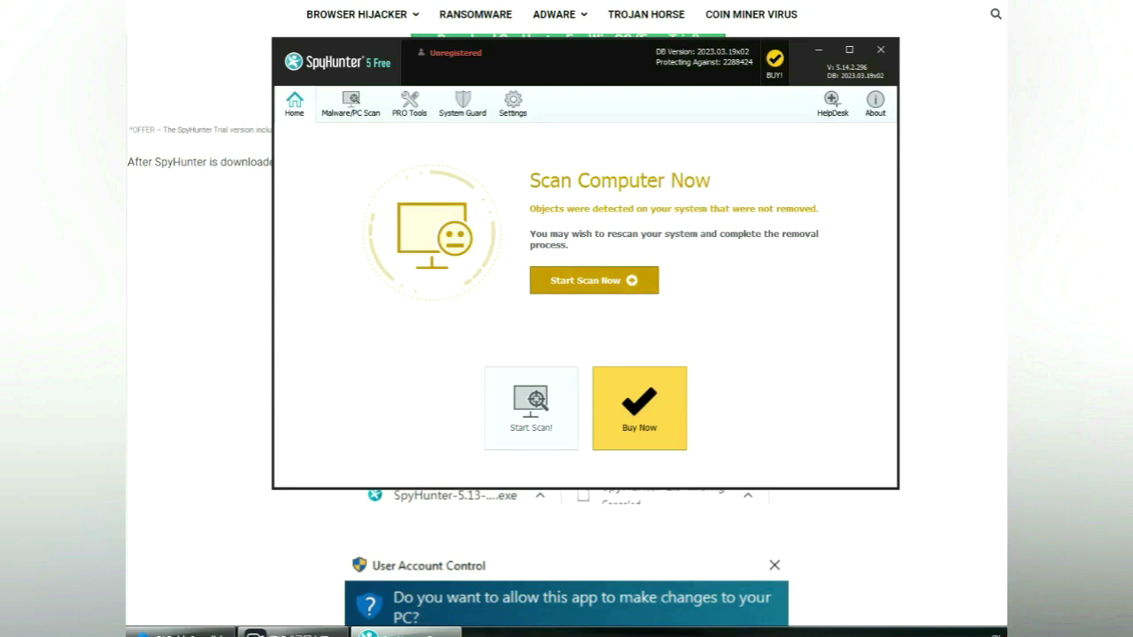
Step: Scan the computer with SpyHunter 5, proceed from the malware results and choose the 7-day free trial
left_click(594, 280)
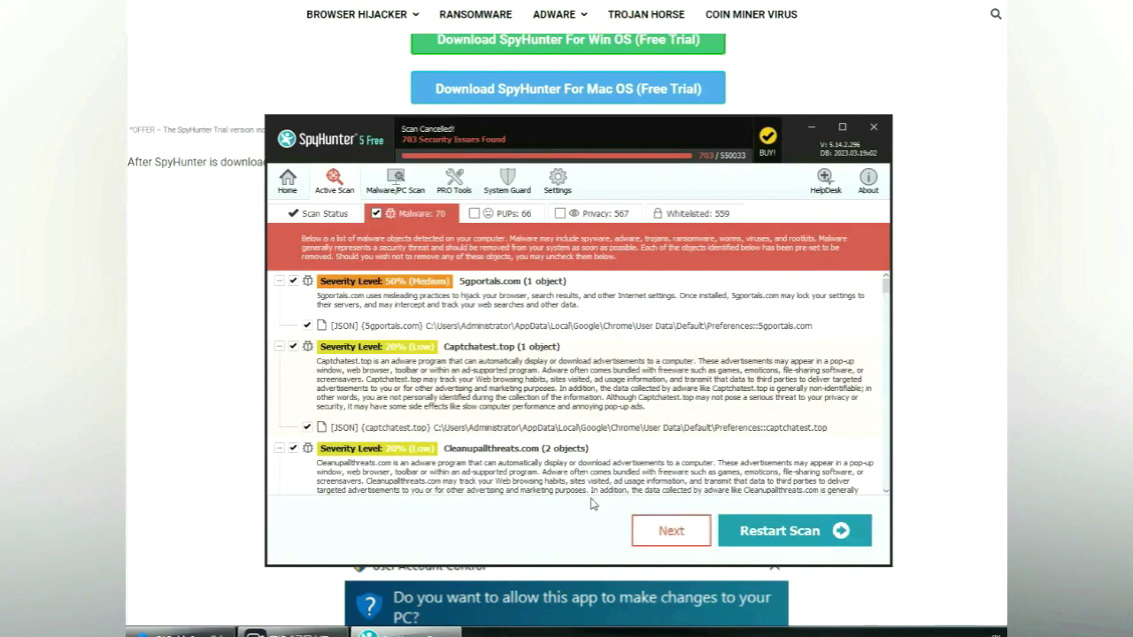
left_click(672, 532)
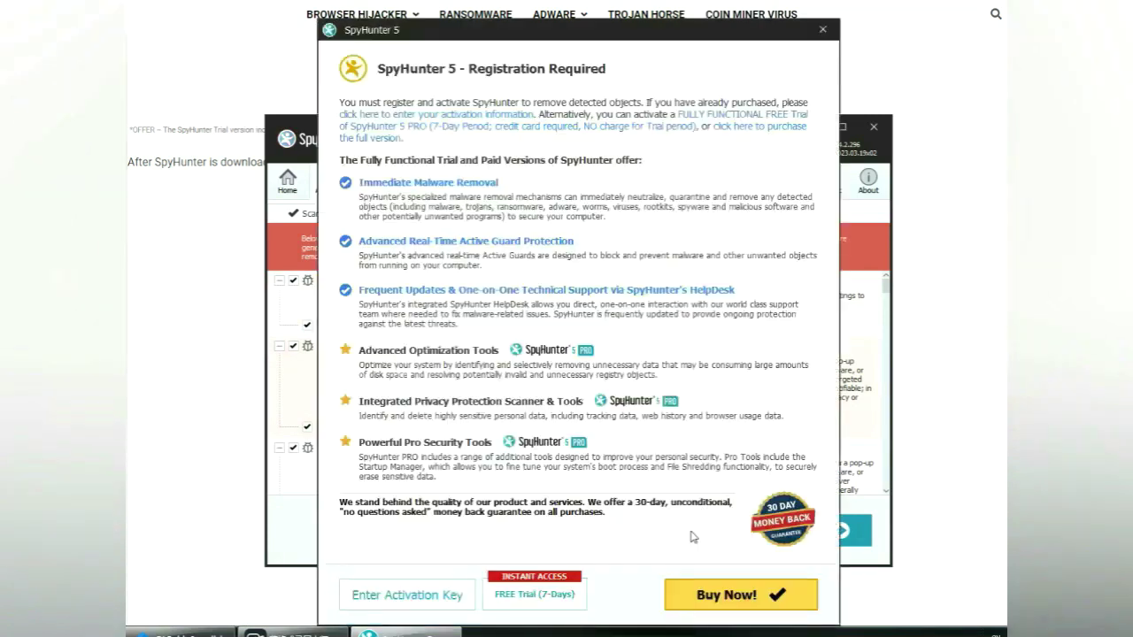
left_click(538, 599)
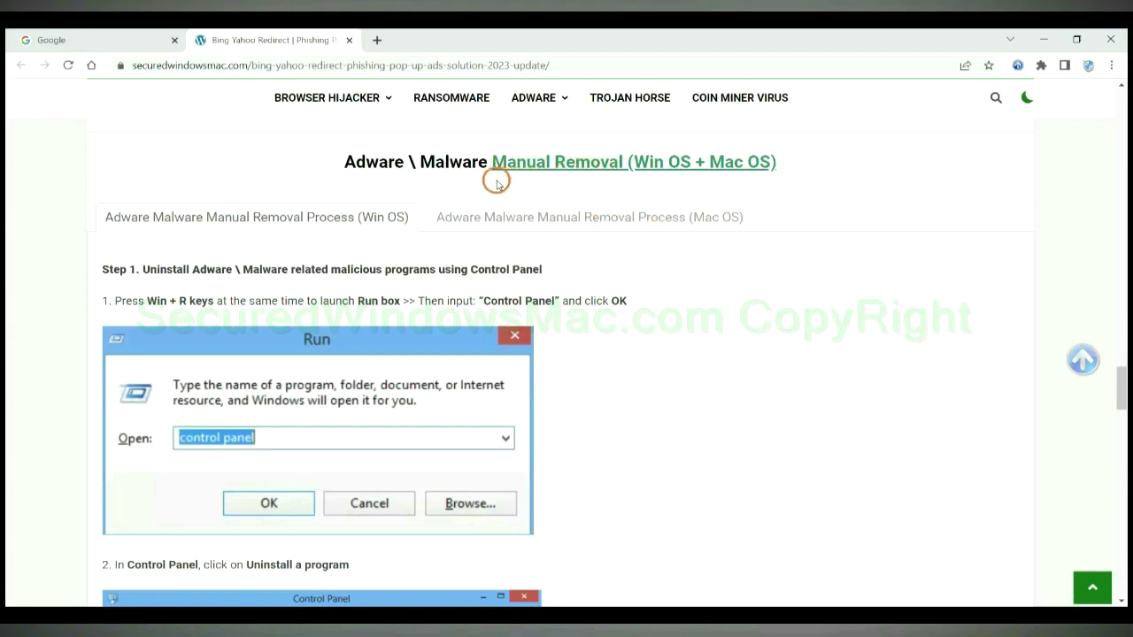
Step: Switch the guide's Manual Removal section to the Mac OS process and view STEP 1 on deleting malicious apps
left_click_drag(634, 162, 684, 164)
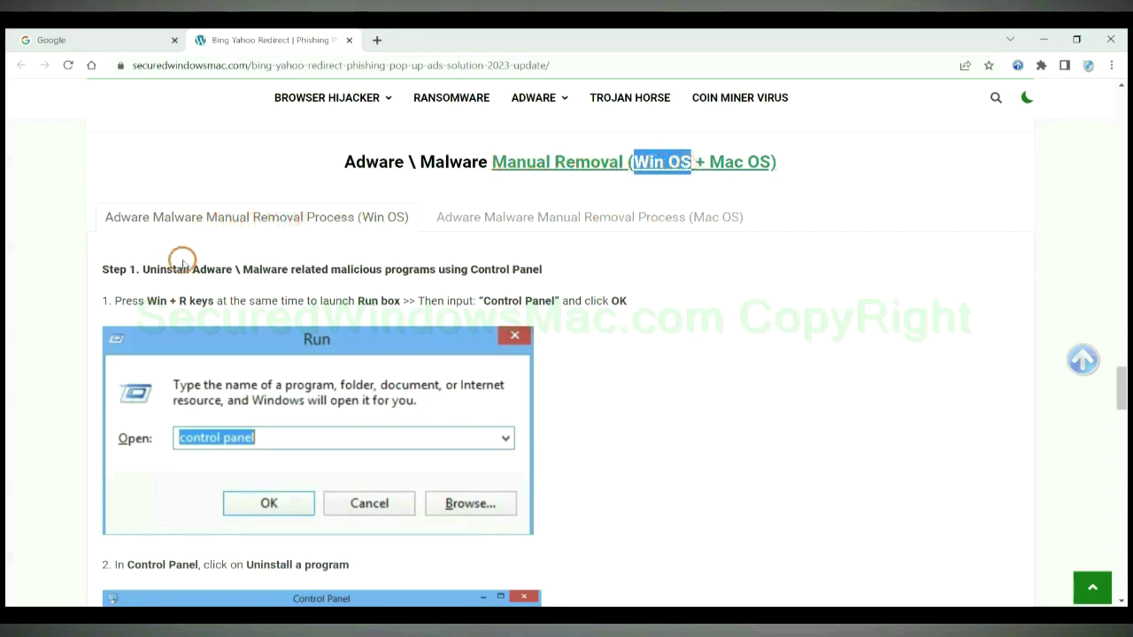
left_click_drag(709, 162, 771, 162)
left_click(579, 215)
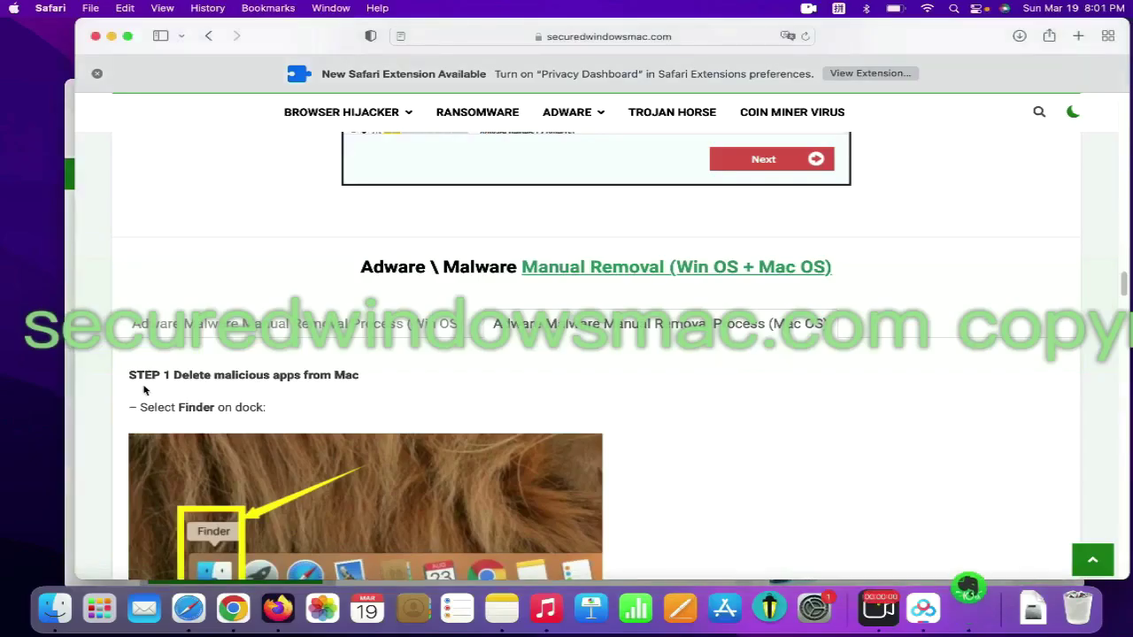
left_click_drag(176, 375, 298, 375)
left_click(785, 393)
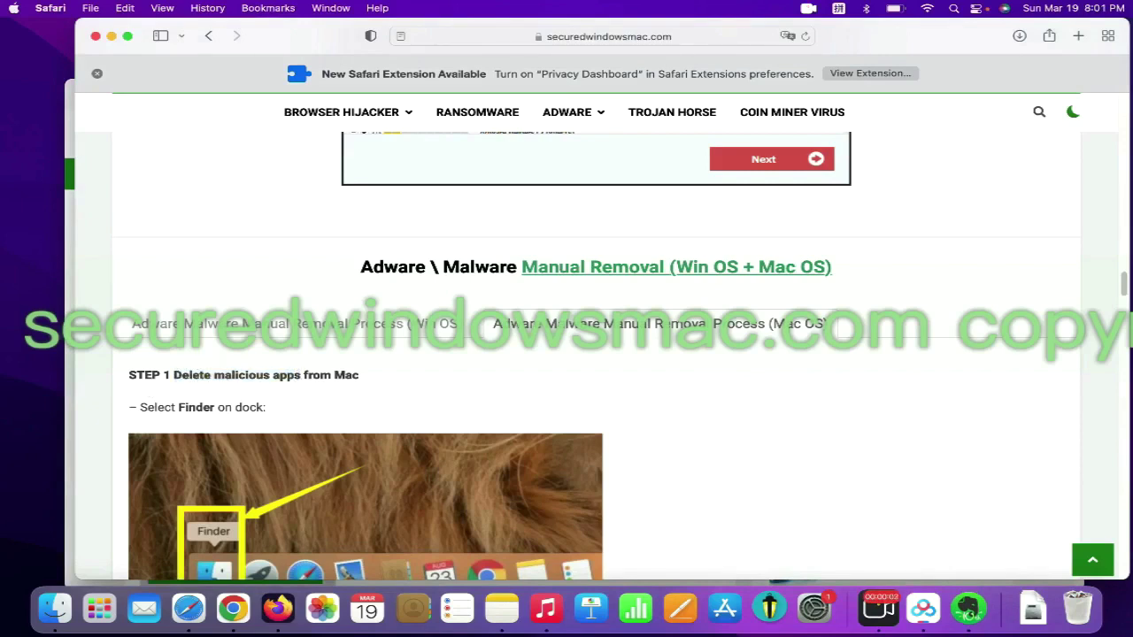
left_click_drag(1122, 276, 1124, 294)
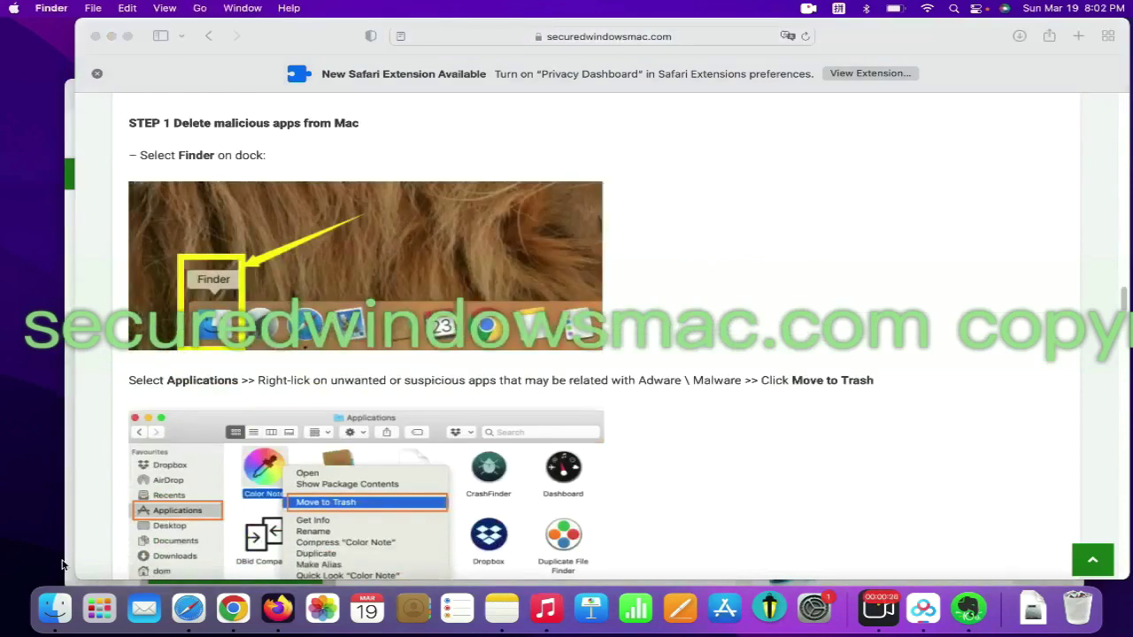
Step: Open the Applications folder in Finder, bring up the actions for the BeeCut app, and show the Trash's emptying option
left_click(58, 611)
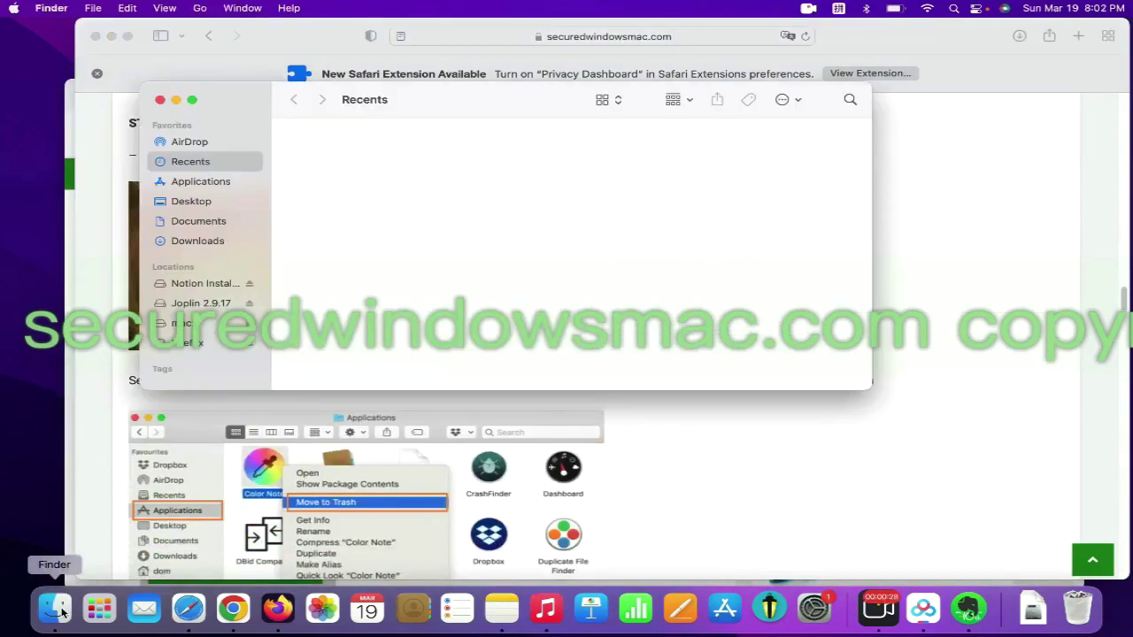
left_click(186, 180)
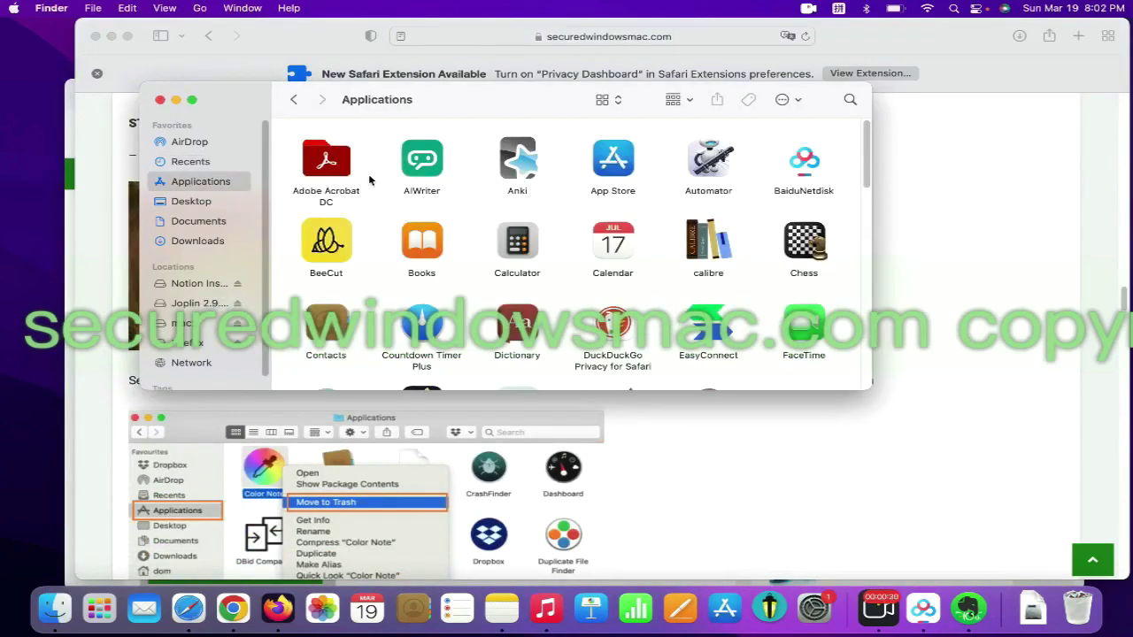
right_click(321, 228)
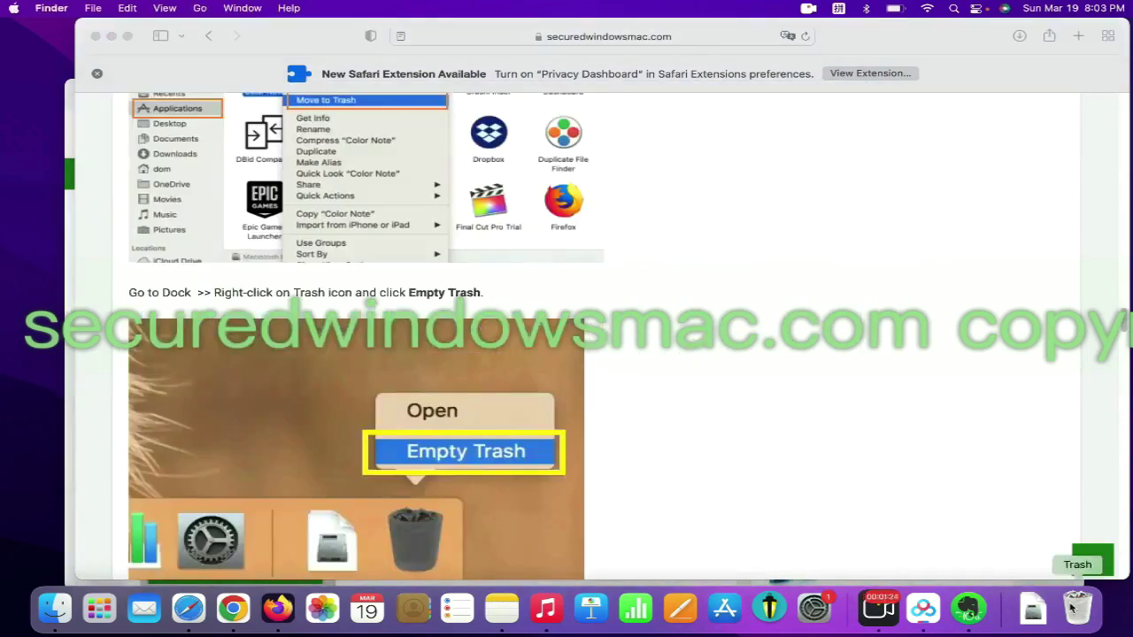
right_click(1076, 609)
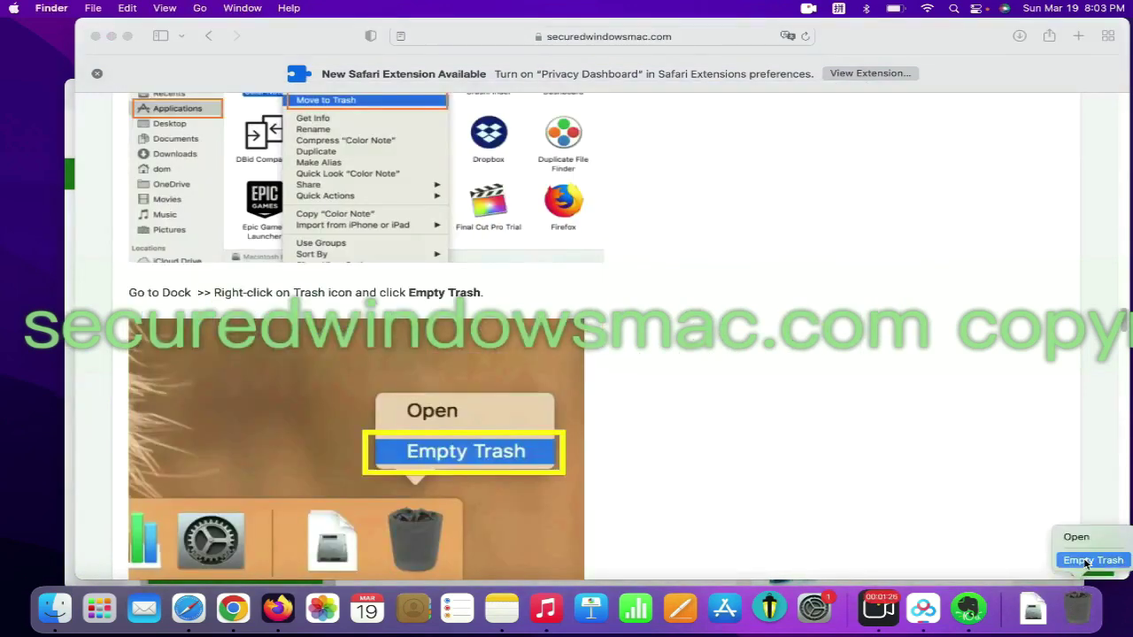
left_click(620, 306)
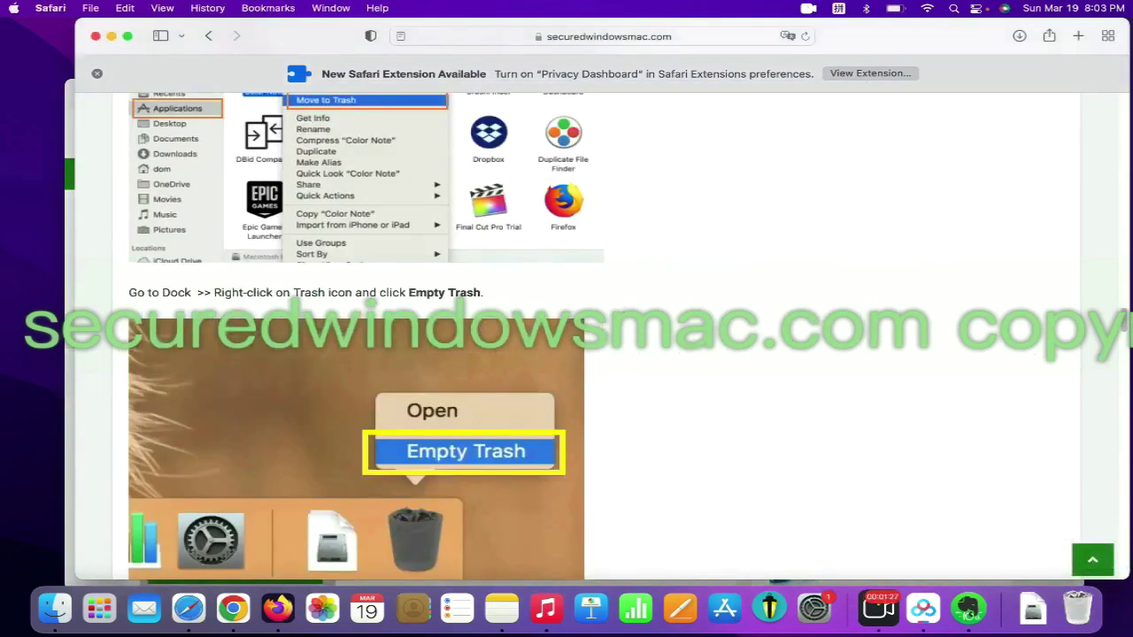
Step: Go to the guide's STEP 2 on uninstalling suspicious extensions and open Safari's Preferences
scroll(1124, 328, "down", 5)
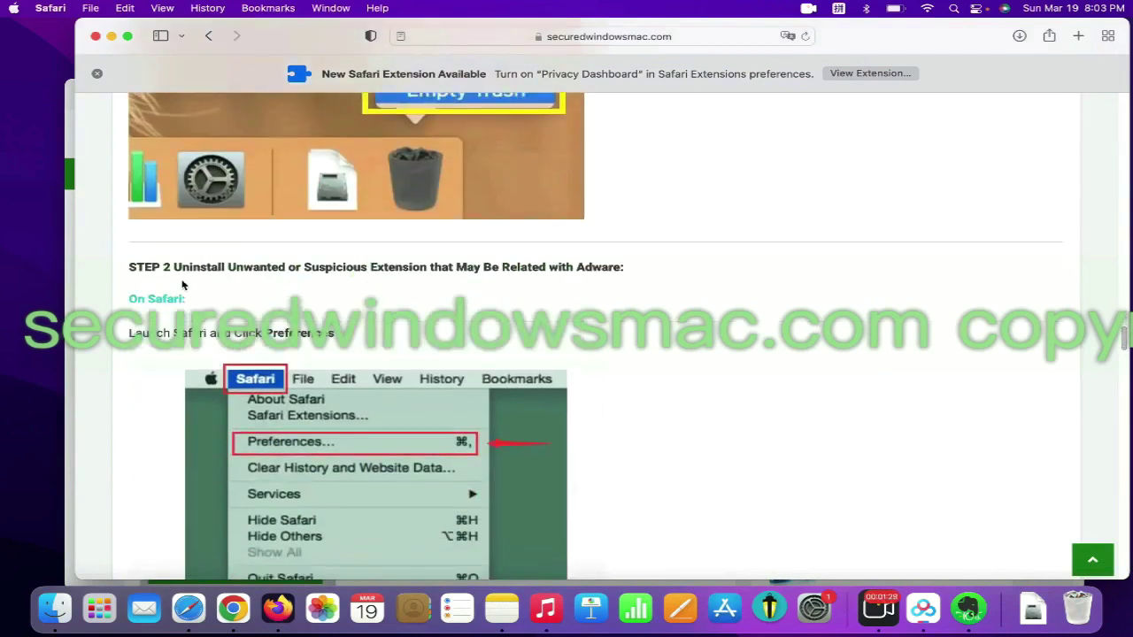
left_click_drag(428, 269, 189, 263)
left_click(178, 263)
scroll(159, 177, "down", 1)
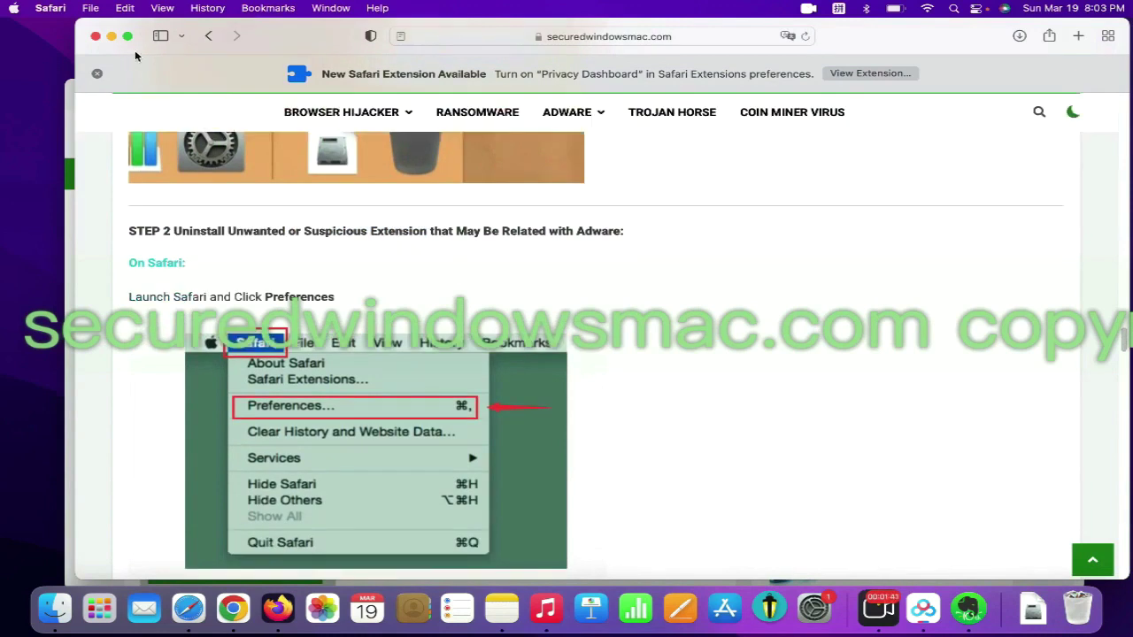
left_click(55, 11)
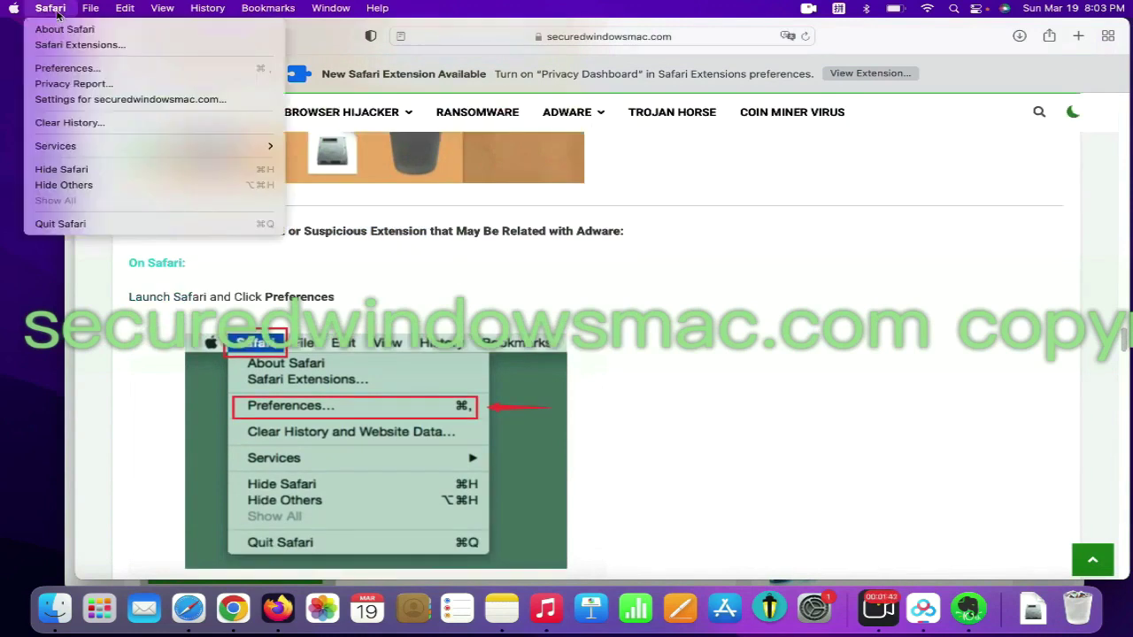
left_click(84, 68)
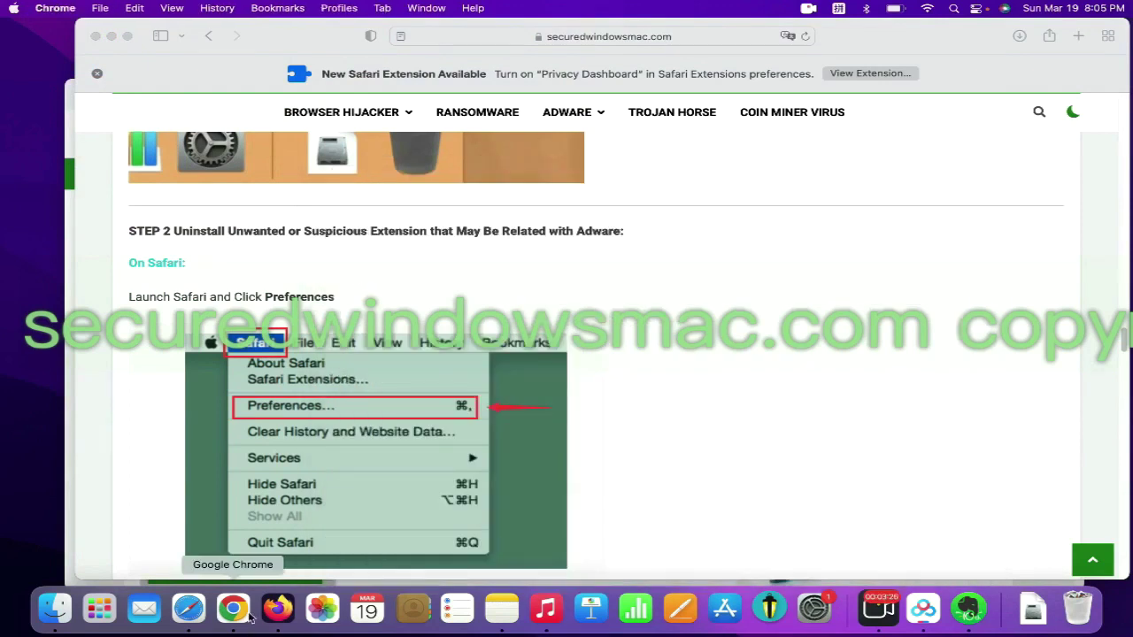
Step: Switch to Google Chrome, open its Extensions page and remove the "Netflix Party is now Teleparty" extension
left_click(248, 615)
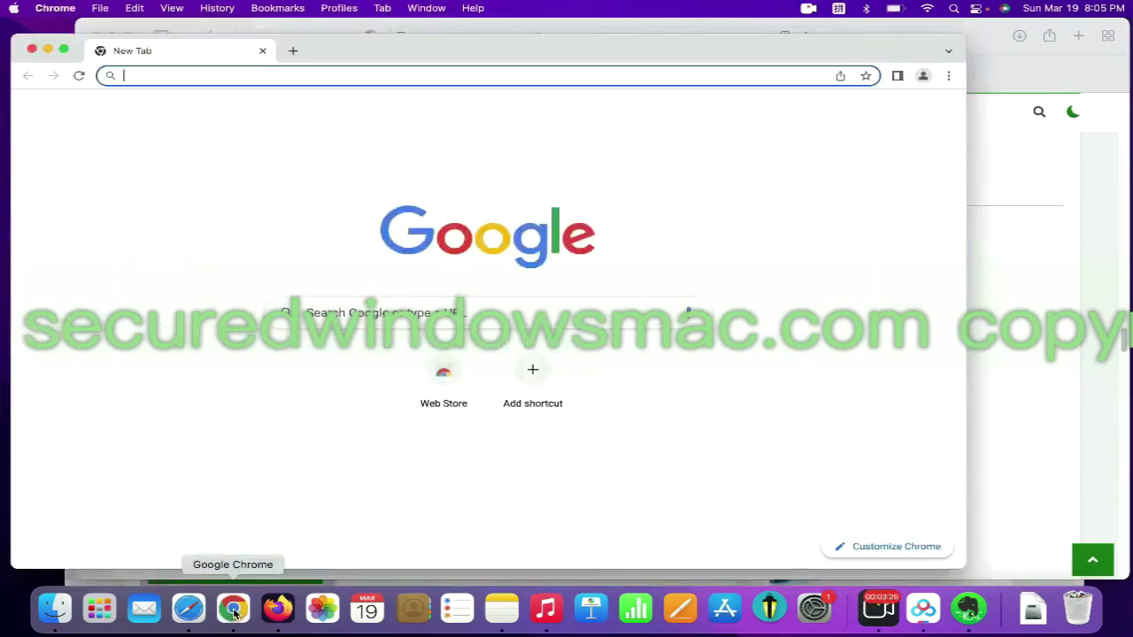
left_click(948, 75)
mouse_move(793, 320)
left_click(521, 393)
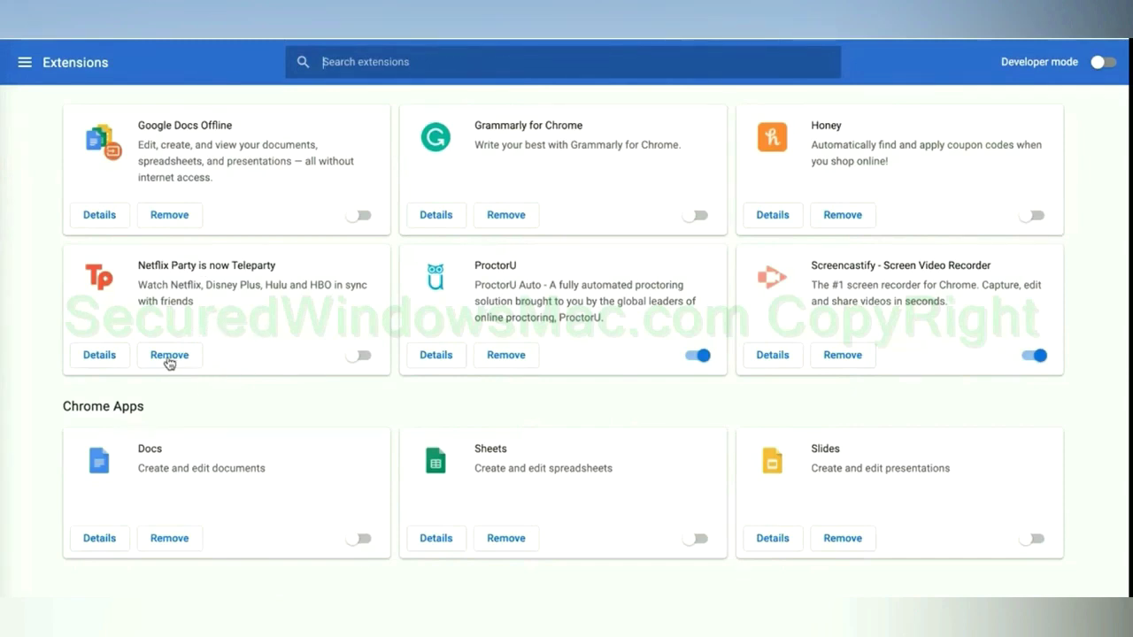
left_click(170, 357)
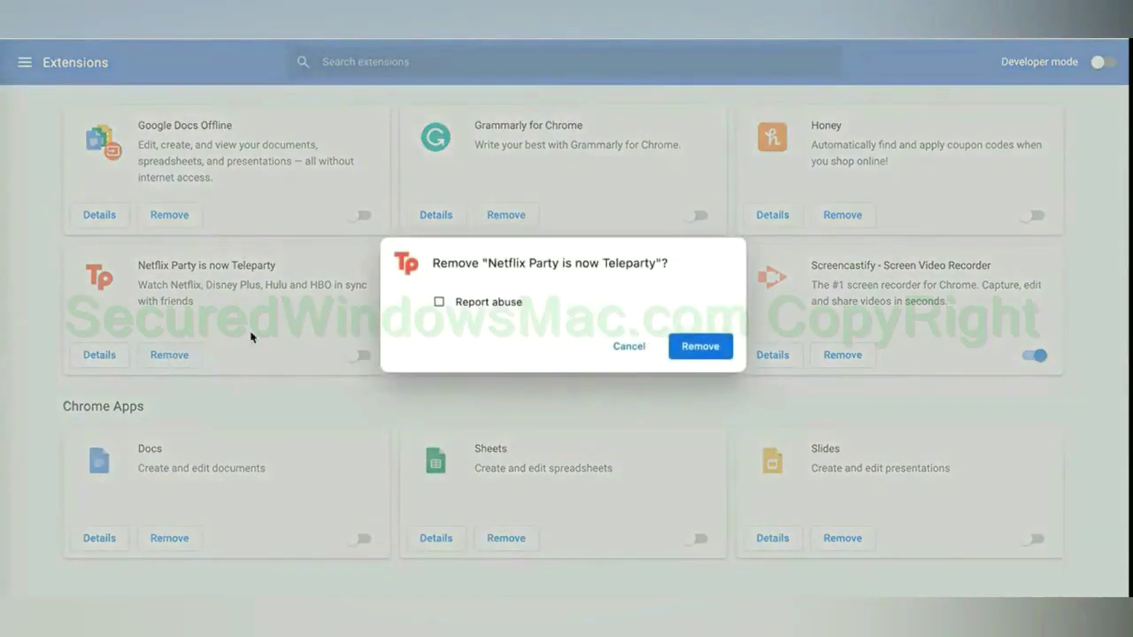
left_click(700, 347)
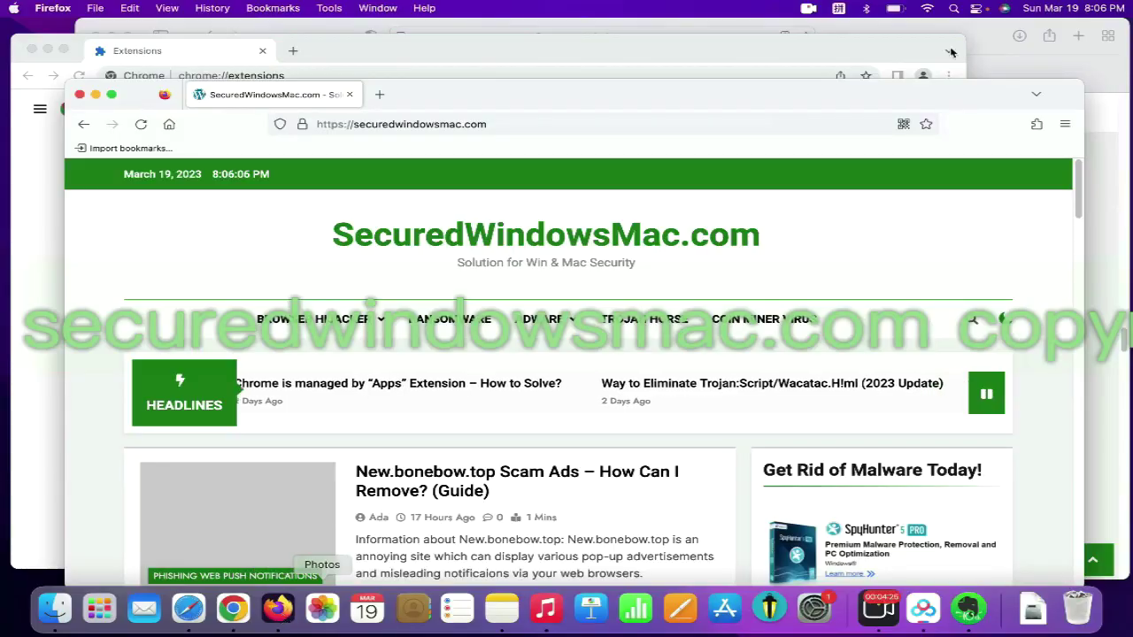
Step: Open Firefox's extension management page and show the options for Presearch.com Search Extension
left_click(1035, 124)
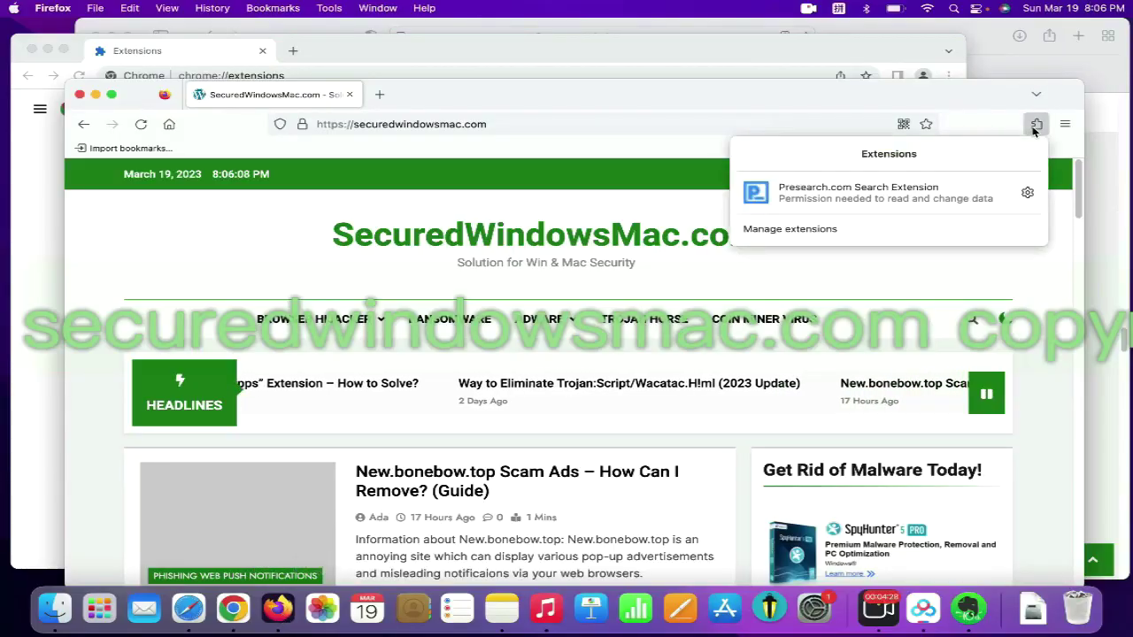
left_click(853, 229)
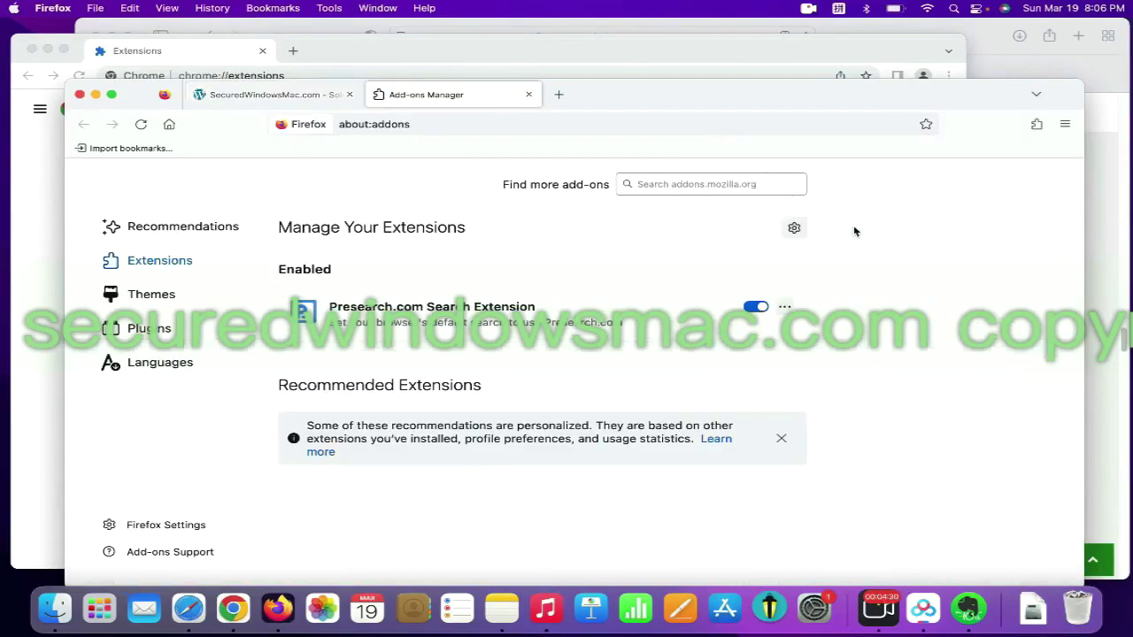
left_click(784, 306)
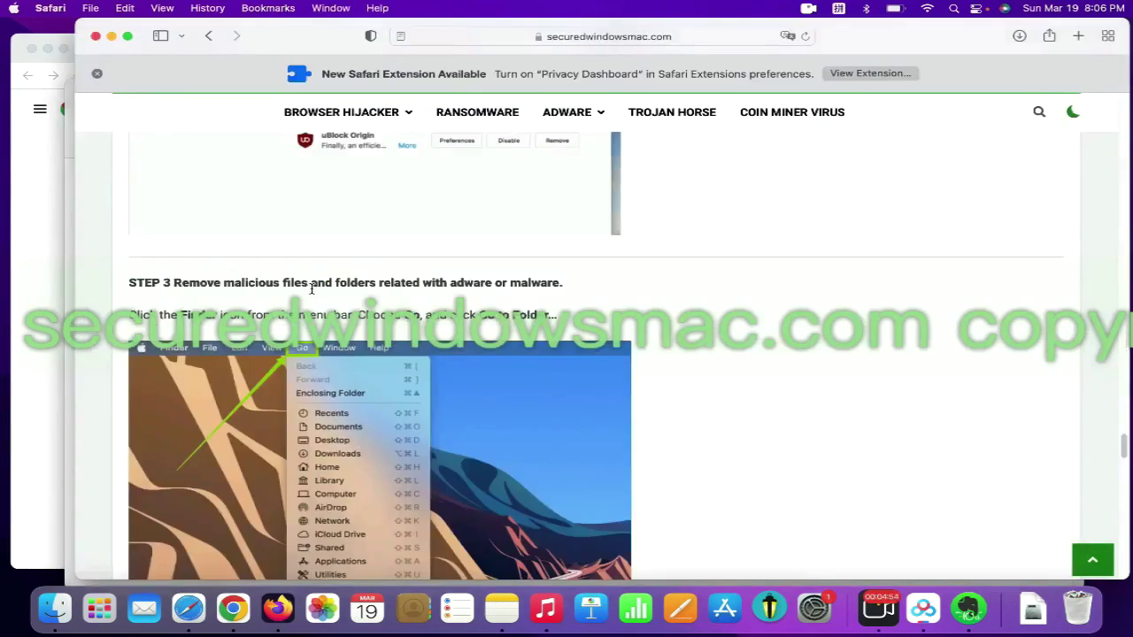
Step: Follow the guide's STEP 3 by going to /Library/LaunchAgents/ in Finder and moving com.enigmasoft.spyhunter.plist to the Trash
left_click_drag(308, 283, 217, 280)
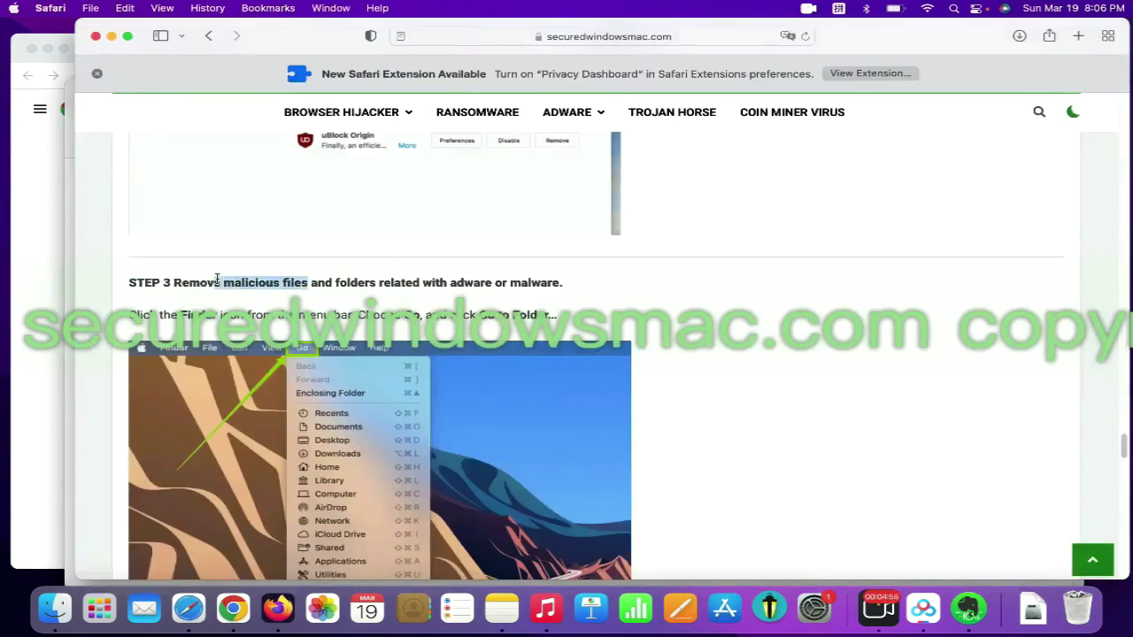
left_click(309, 285)
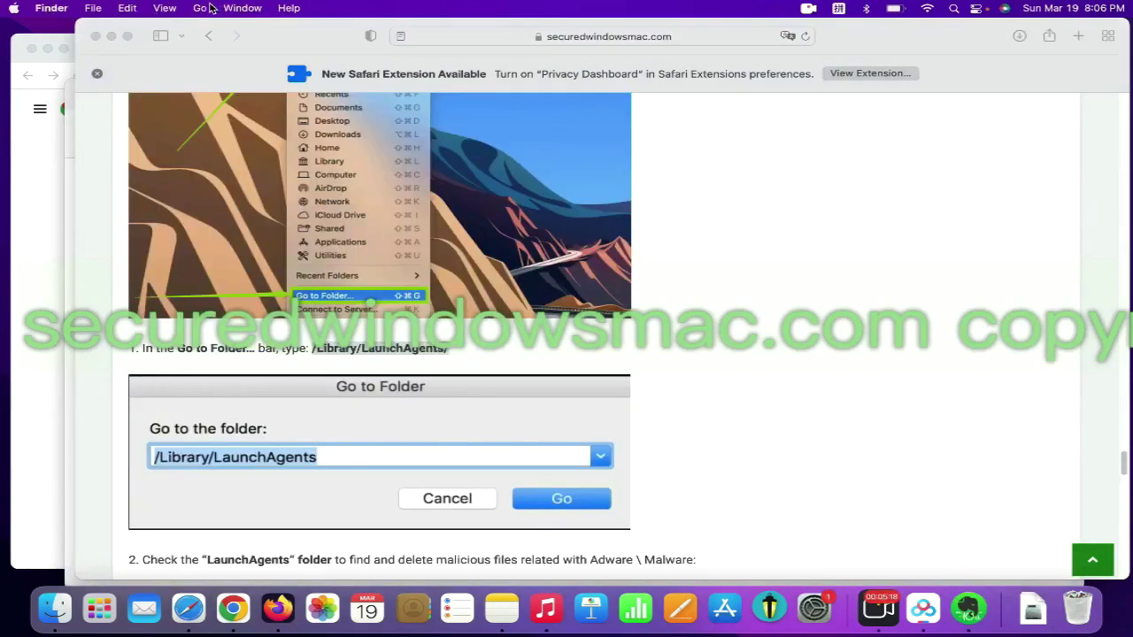
left_click(203, 8)
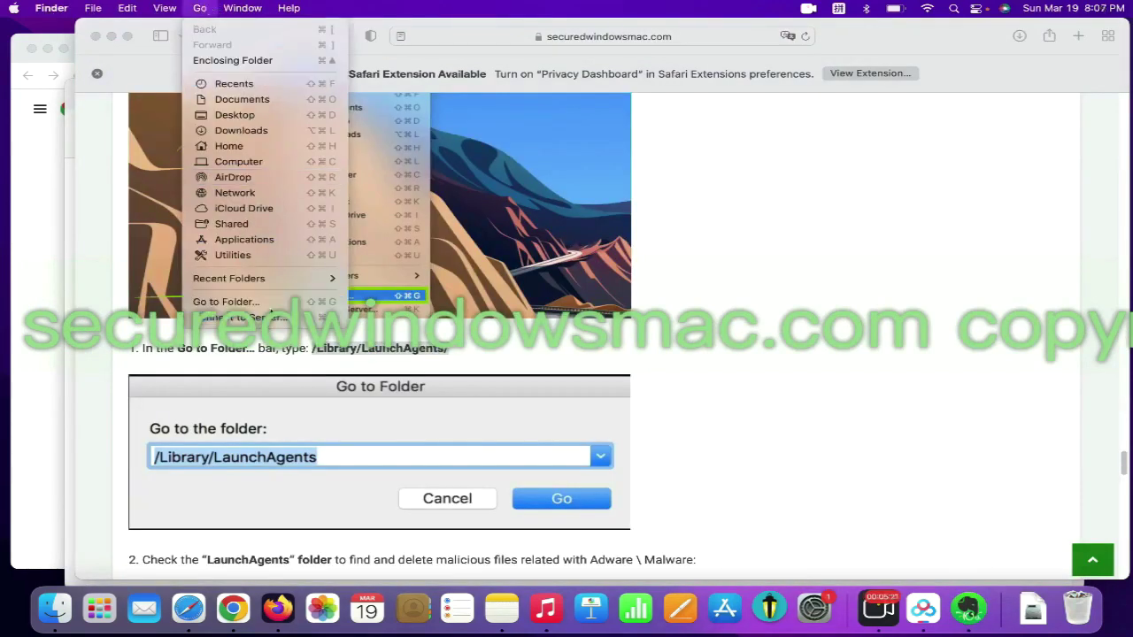
left_click(270, 303)
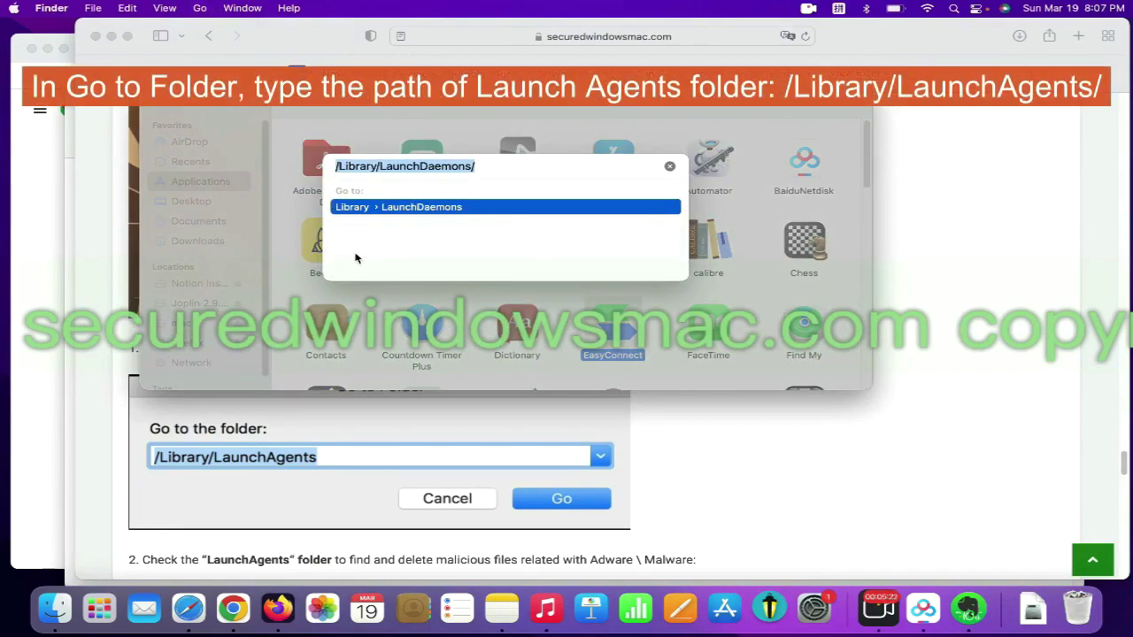
type("/Library/LaunchAgents/")
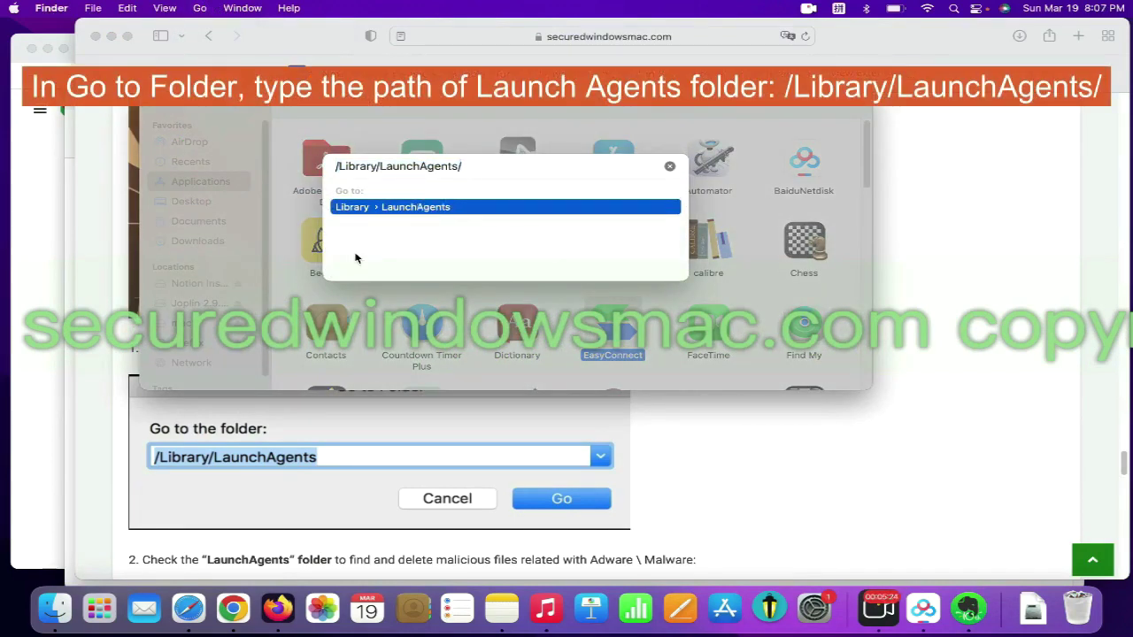
key("Return")
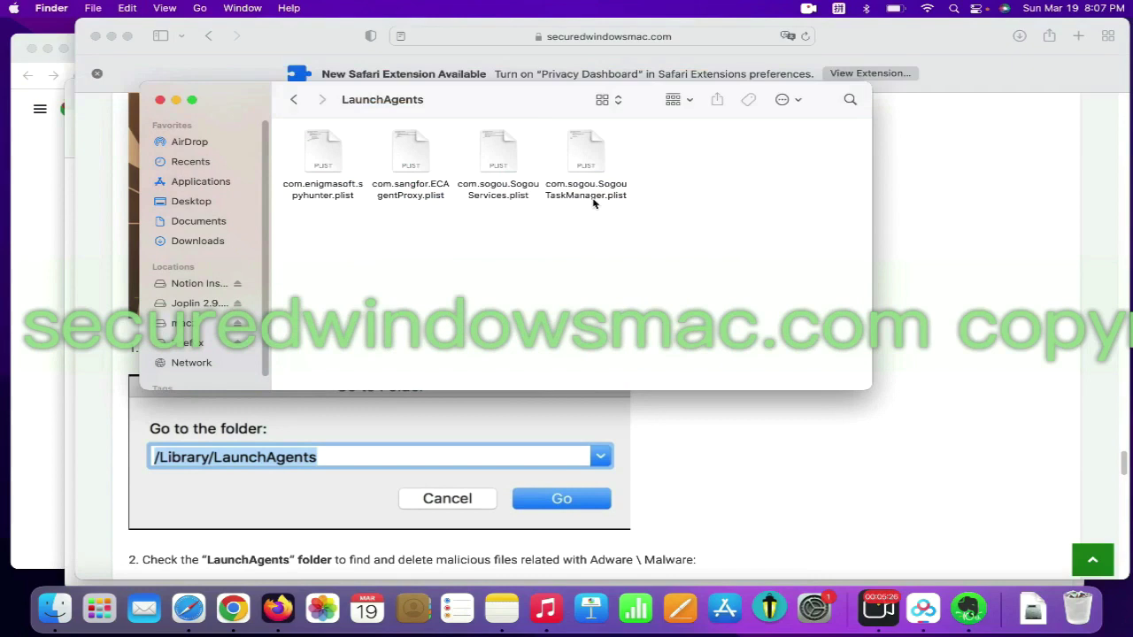
right_click(337, 176)
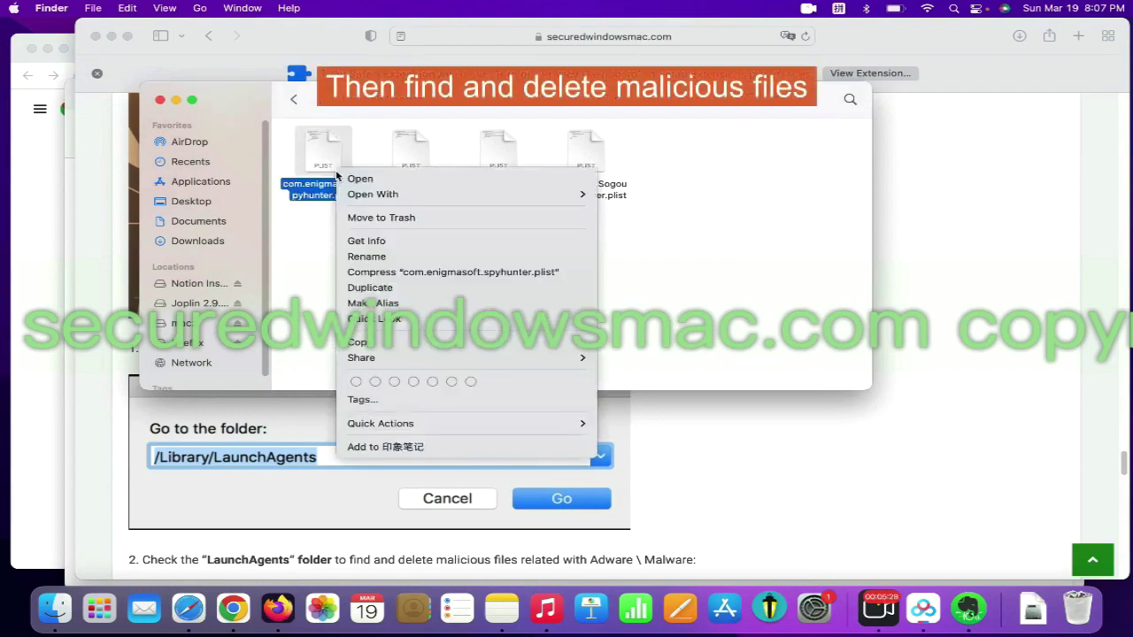
left_click(390, 218)
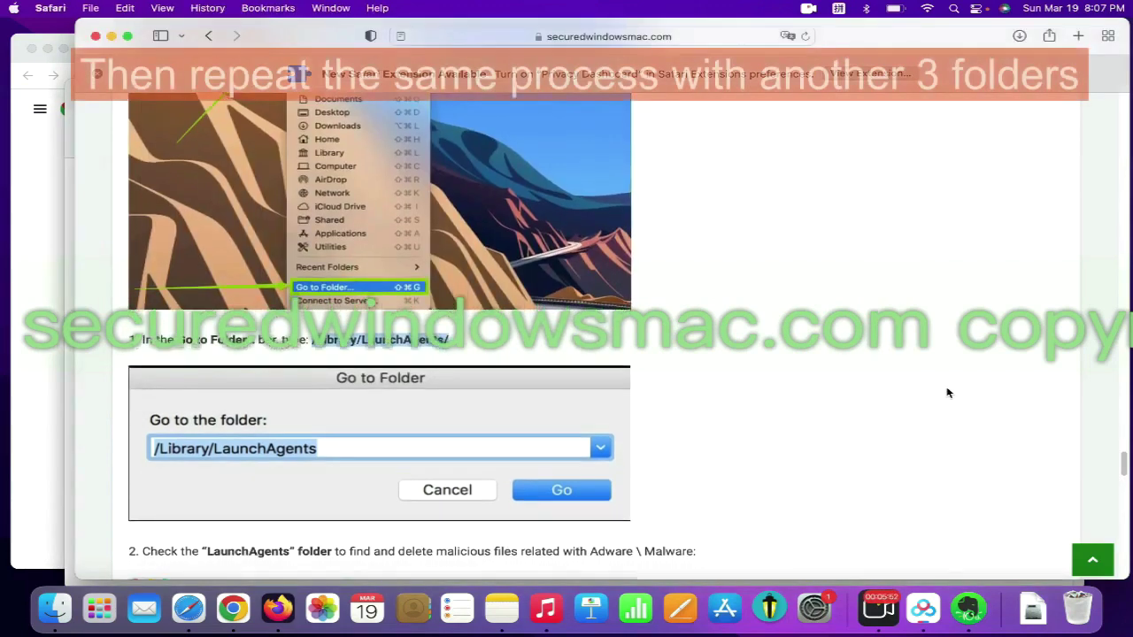
Step: Copy the path ~/Library/Application Support/ from item 3 of the guide
scroll(947, 393, "down", 10)
scroll(947, 393, "down", 2)
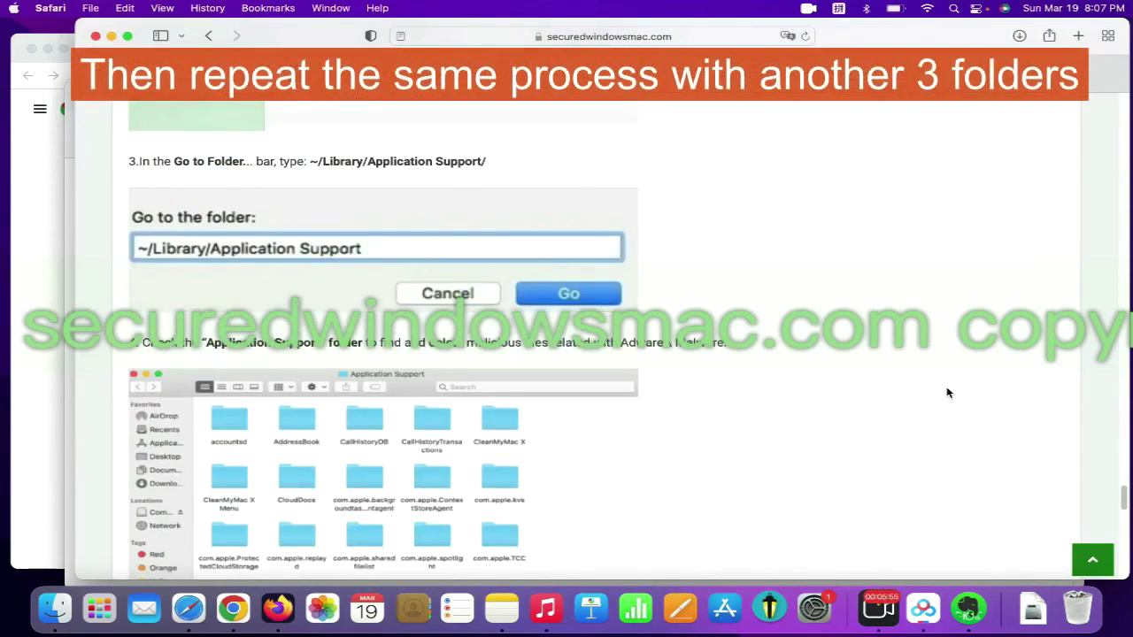
left_click_drag(305, 157, 508, 167)
key("super+c")
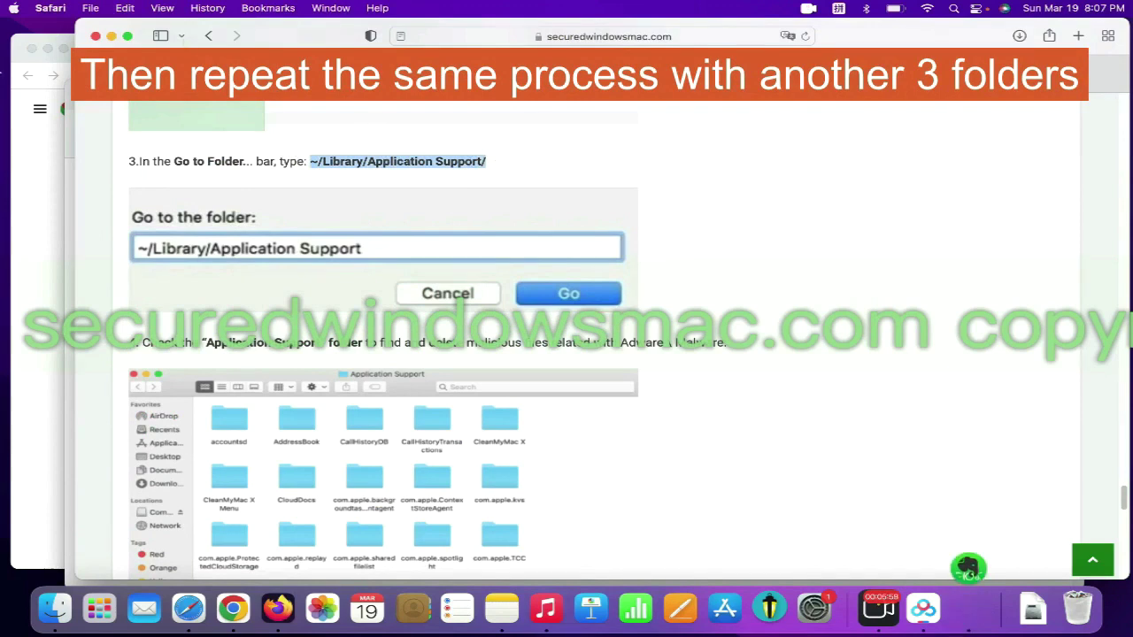
Step: Go to the ~/Library/Application Support/ folder in Finder and bring up the actions for the Goldenfrog folder
left_click(974, 584)
left_click(200, 7)
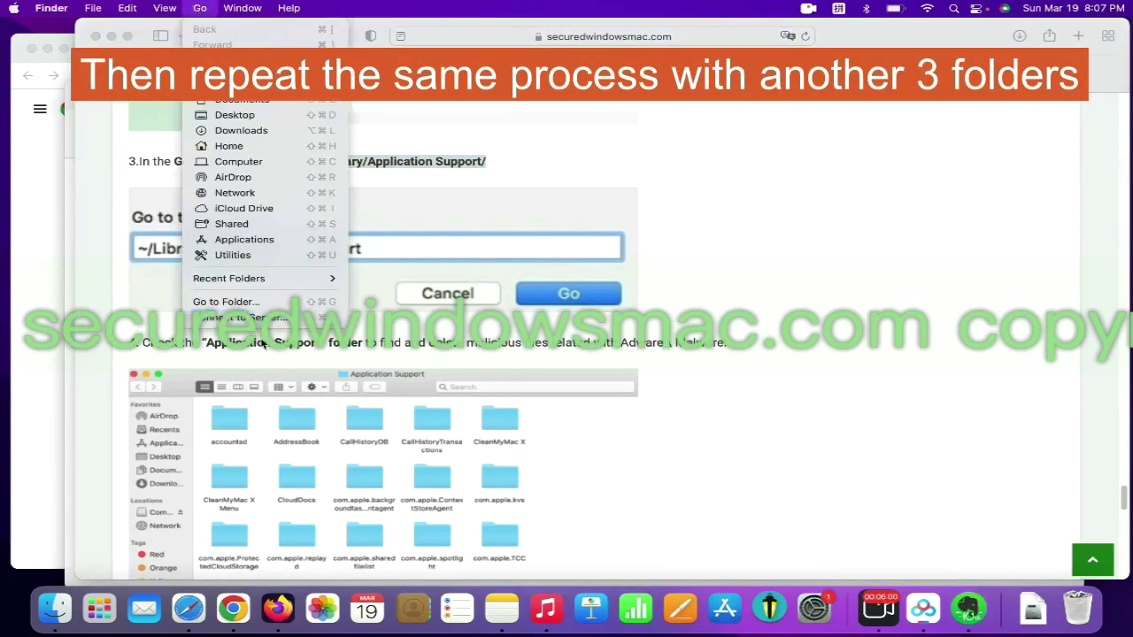
left_click(265, 300)
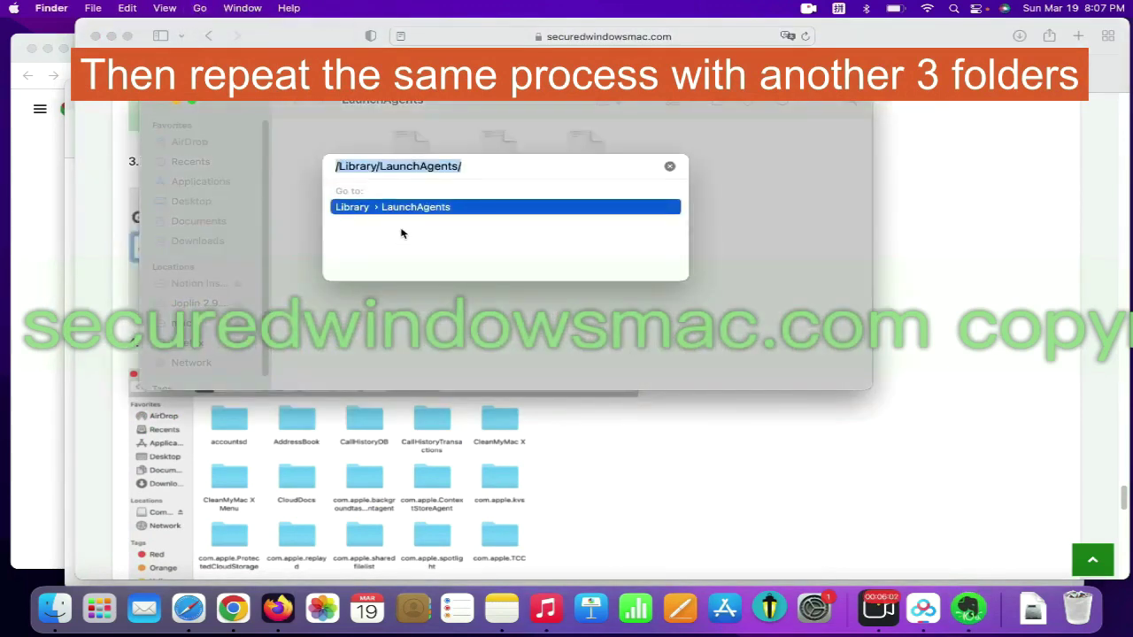
key("super+v")
key("Return")
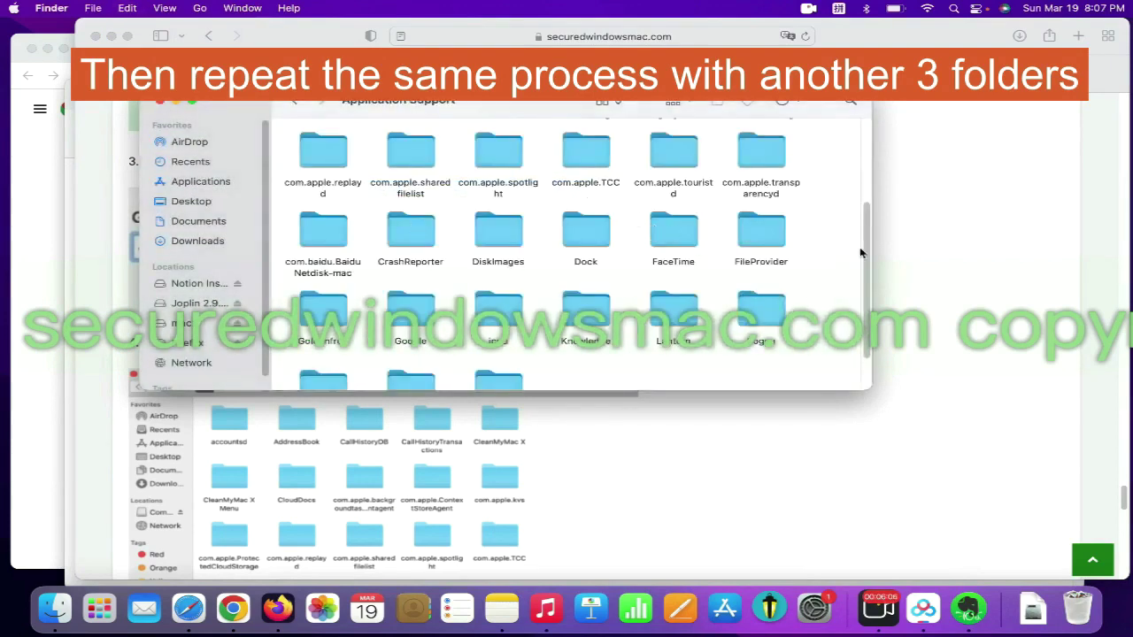
scroll(860, 253, "up", 1)
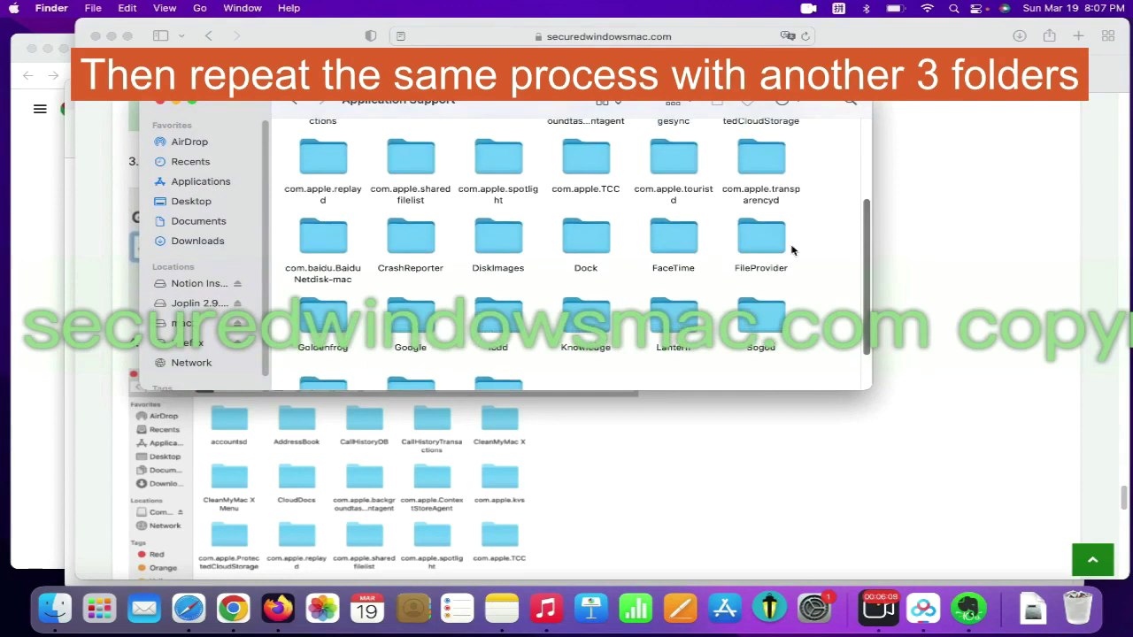
right_click(331, 323)
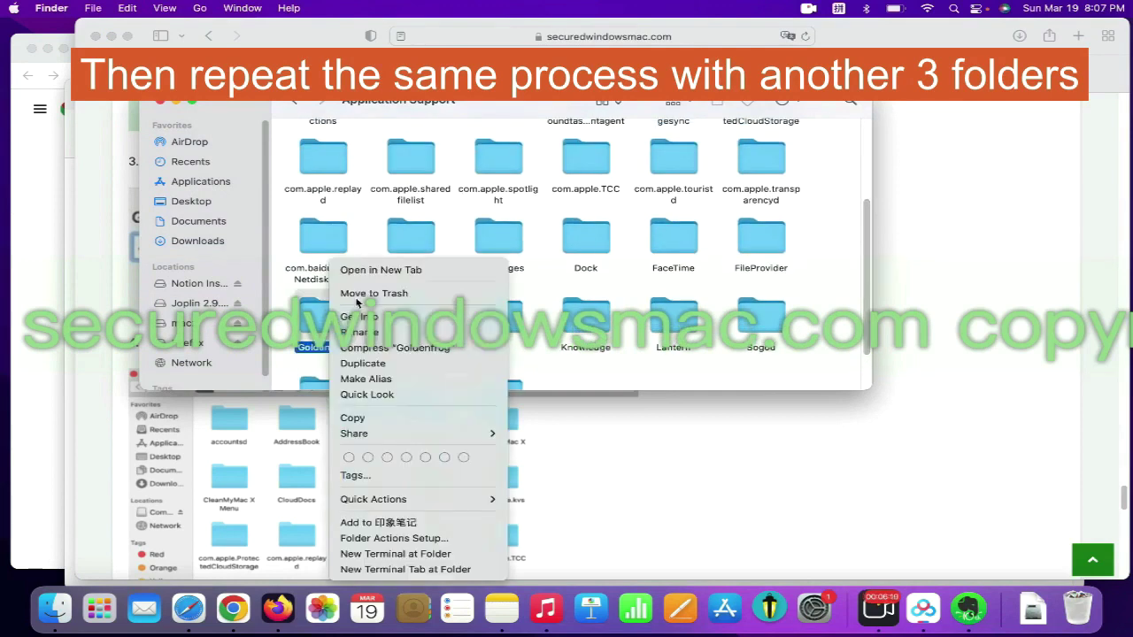
left_click(1019, 208)
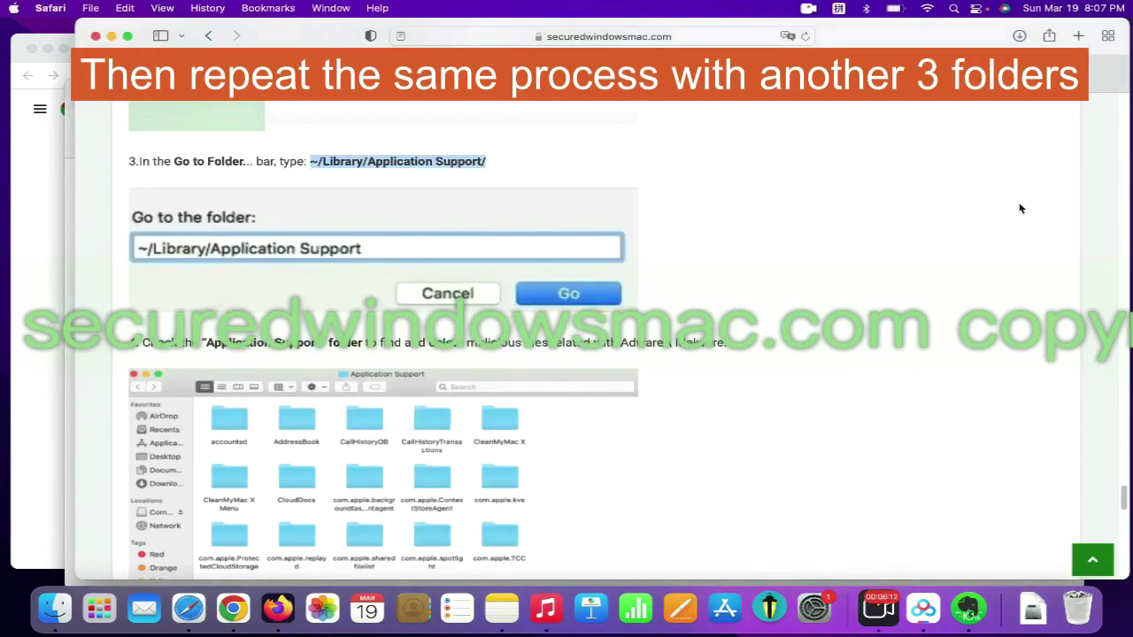
Step: Return to the guide and copy the ~/Library/LaunchAgents/ path from item 5
scroll(729, 363, "down", 2)
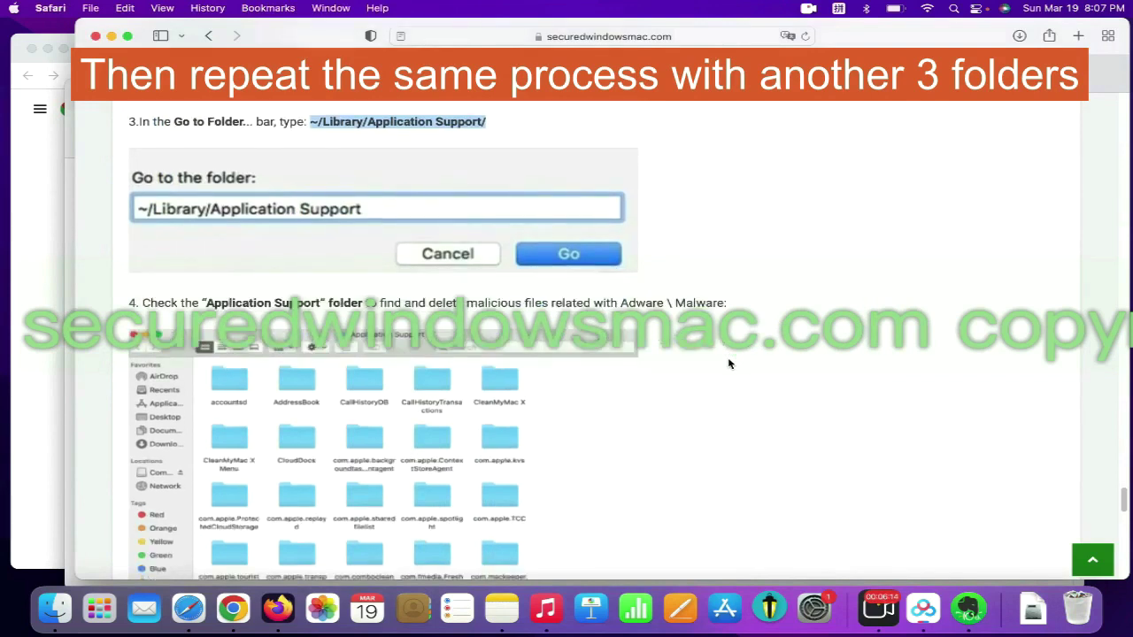
scroll(729, 363, "down", 8)
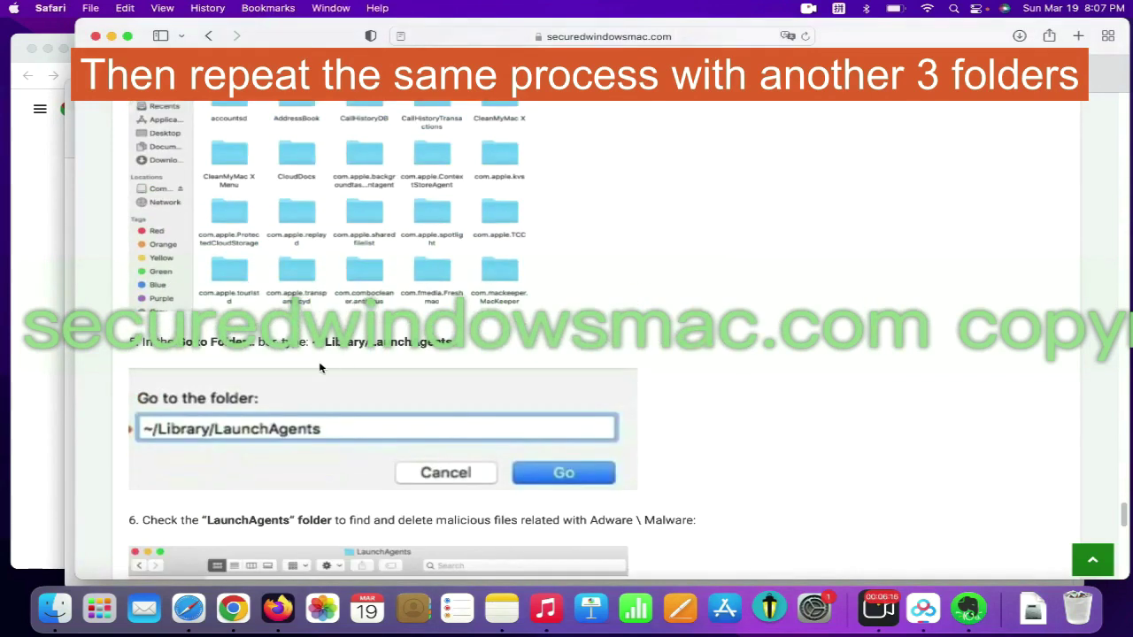
left_click_drag(310, 347, 462, 349)
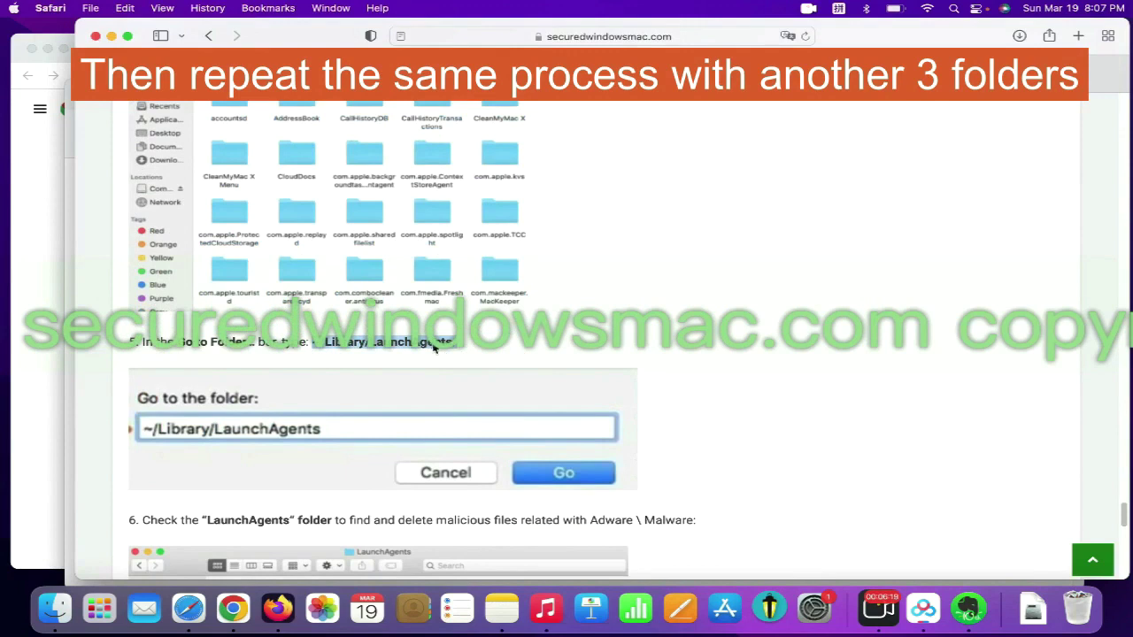
right_click(434, 348)
left_click(478, 403)
Step: Go to the ~/Library/LaunchAgents/ folder in Finder and bring up the actions for org.getlantern.plist
left_click(55, 609)
left_click(200, 8)
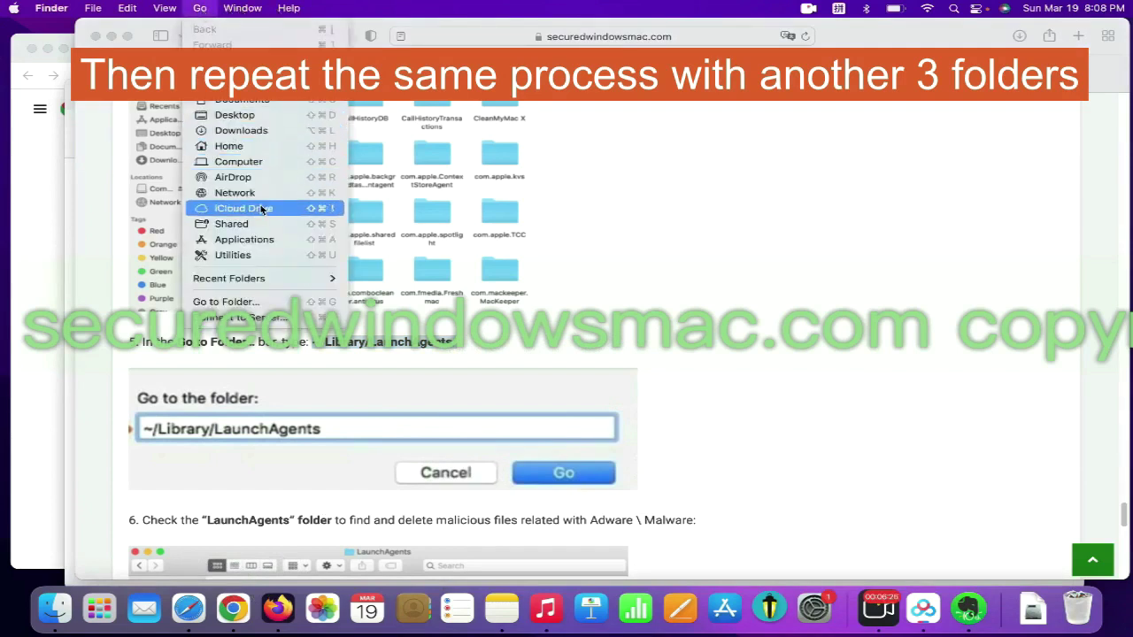
left_click(277, 306)
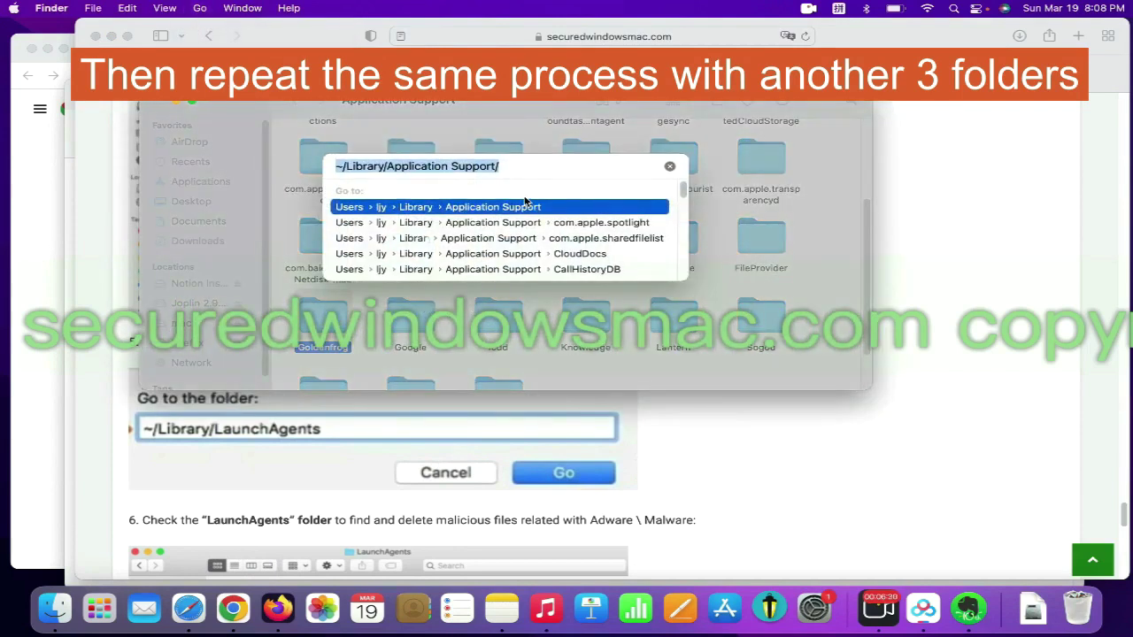
key("super+v")
key("Return")
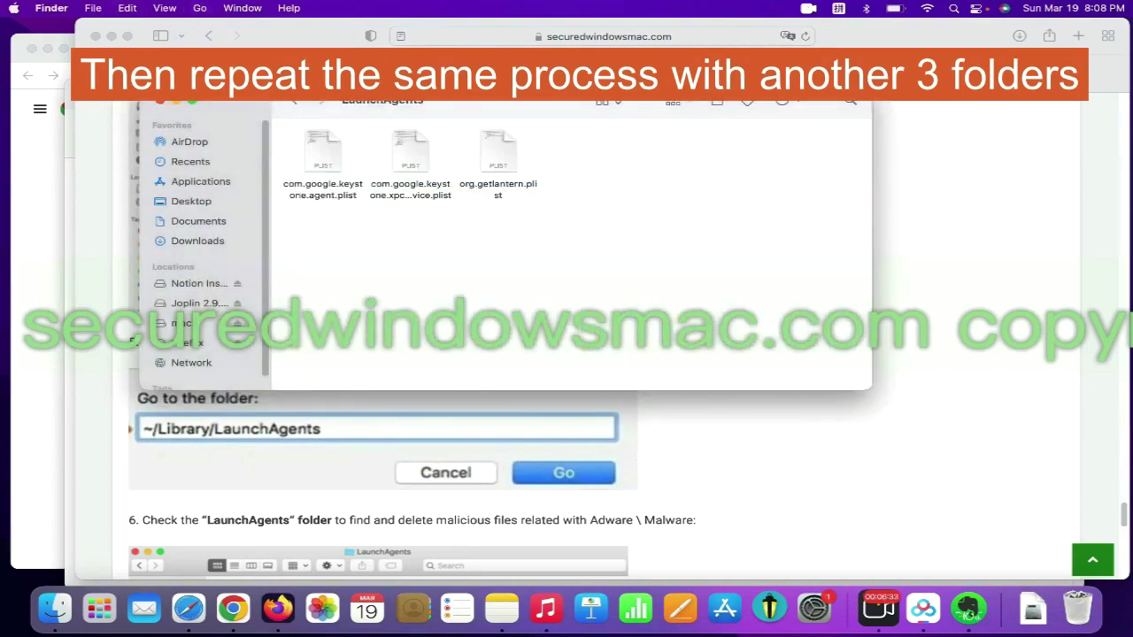
right_click(476, 186)
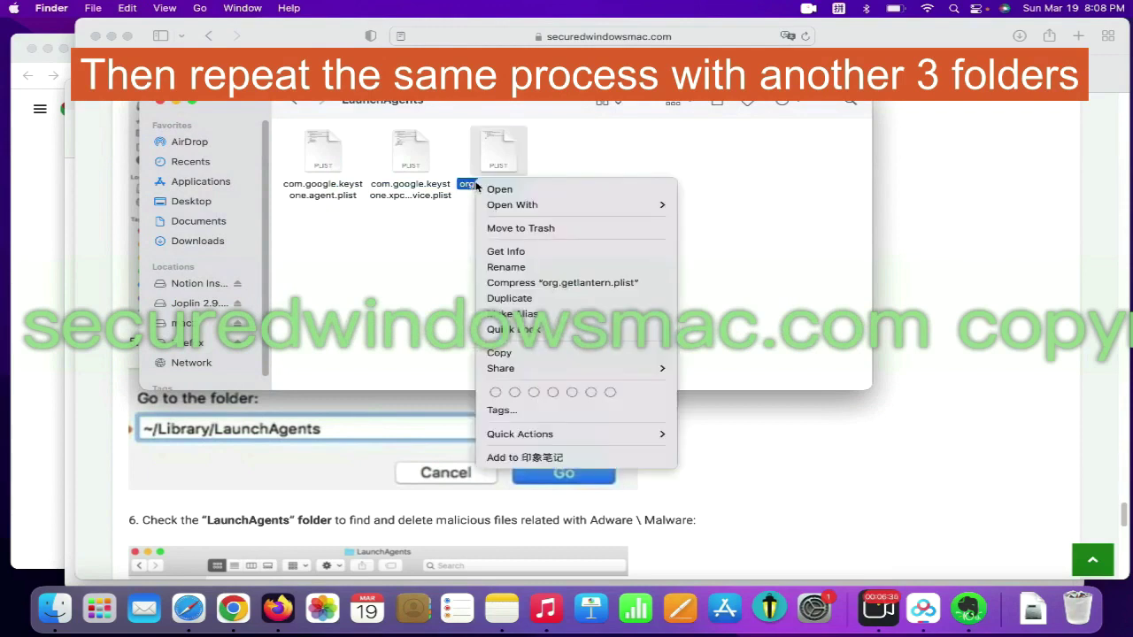
left_click(954, 241)
Step: Copy the path /Library/LaunchDaemons/ from item 7 of the guide
scroll(767, 416, "down", 6)
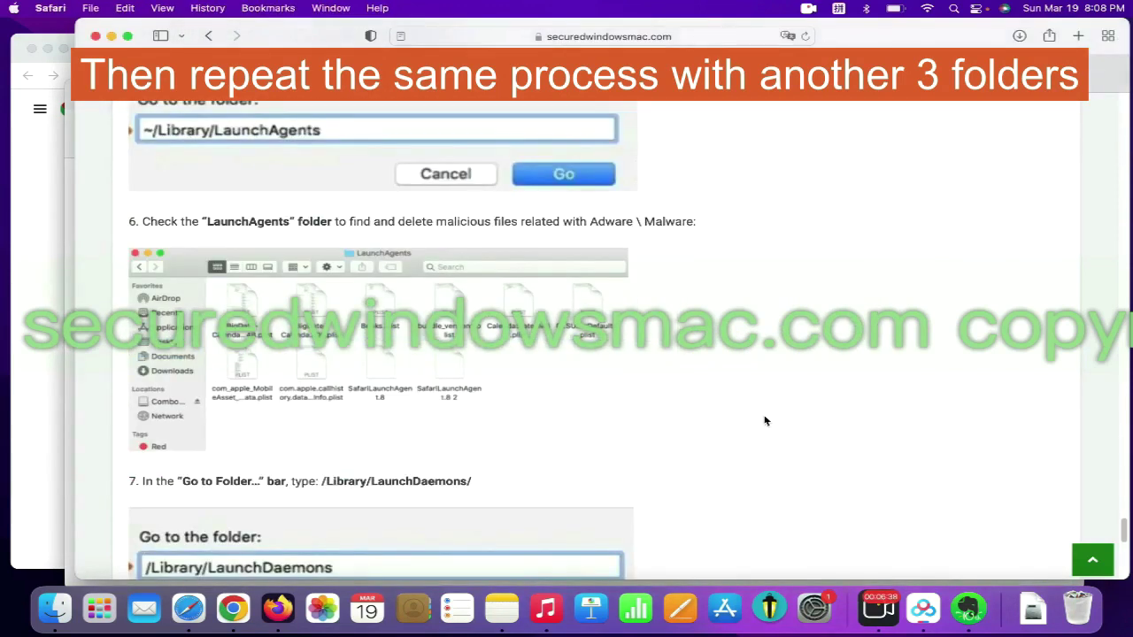
scroll(734, 423, "down", 1)
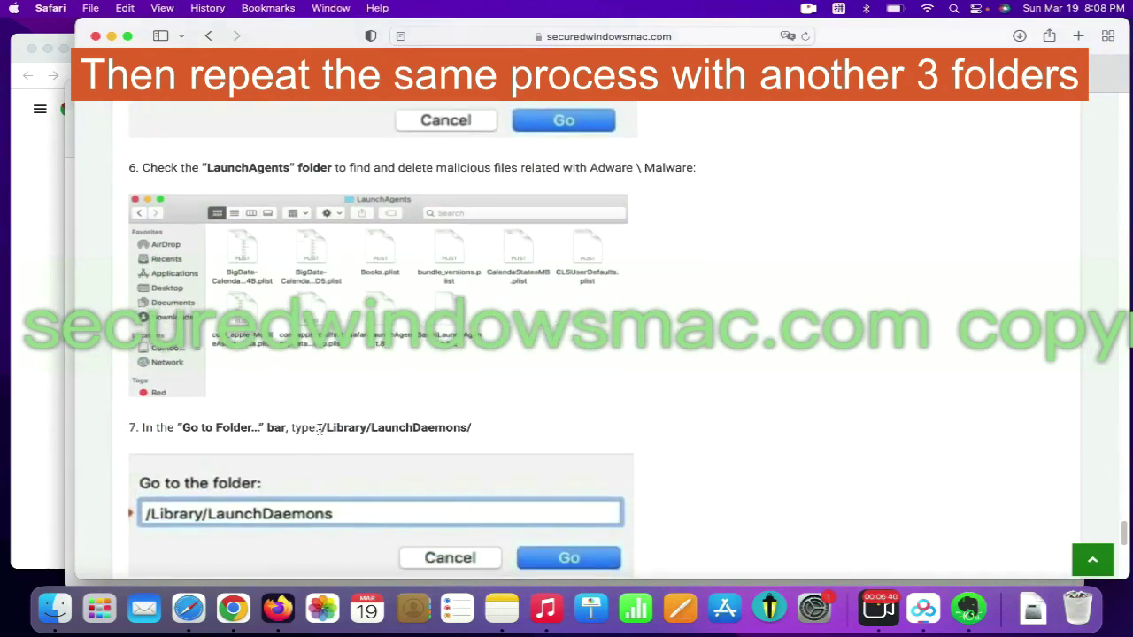
left_click_drag(323, 430, 485, 429)
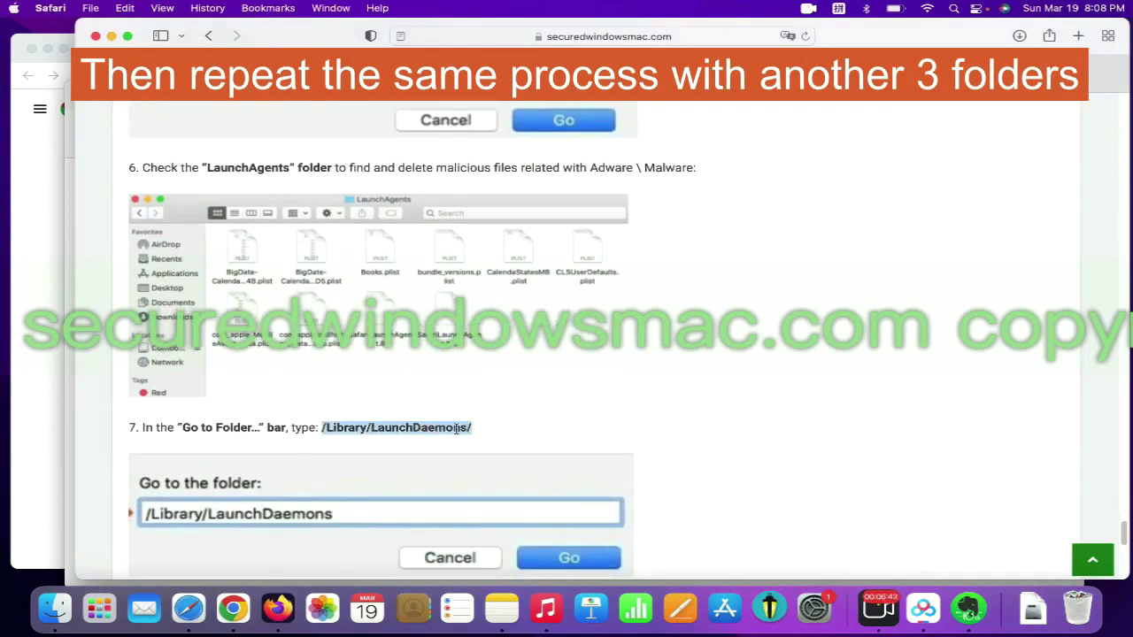
right_click(455, 429)
left_click(499, 482)
Step: Go to the /Library/LaunchDaemons/ folder in Finder and bring up the actions for vyprvpnservice.plist
left_click(44, 27)
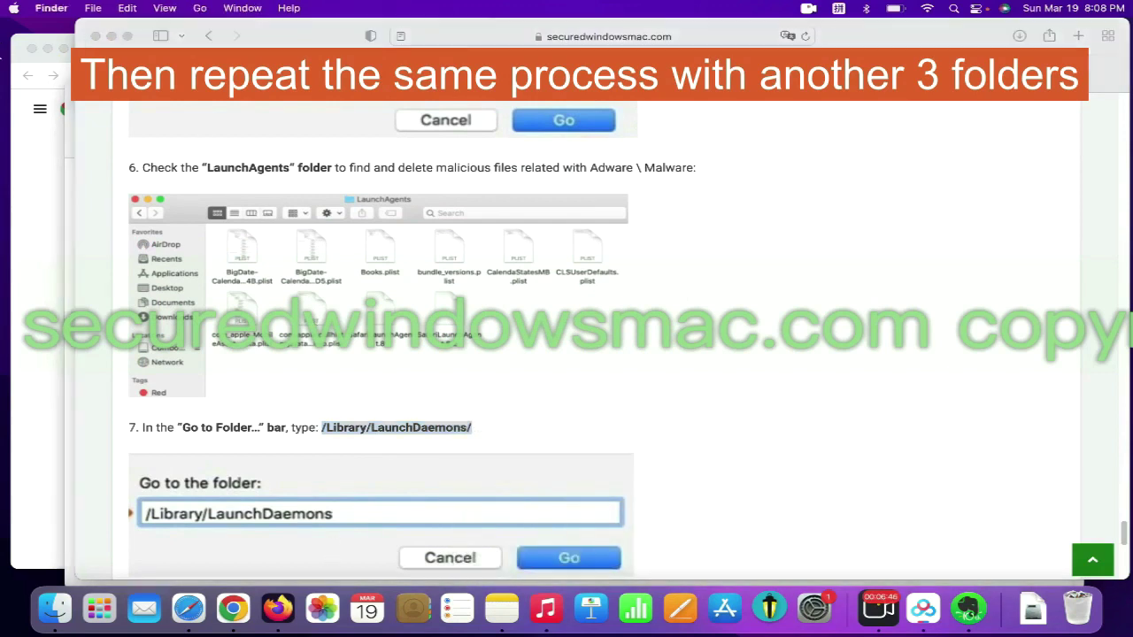
left_click(199, 8)
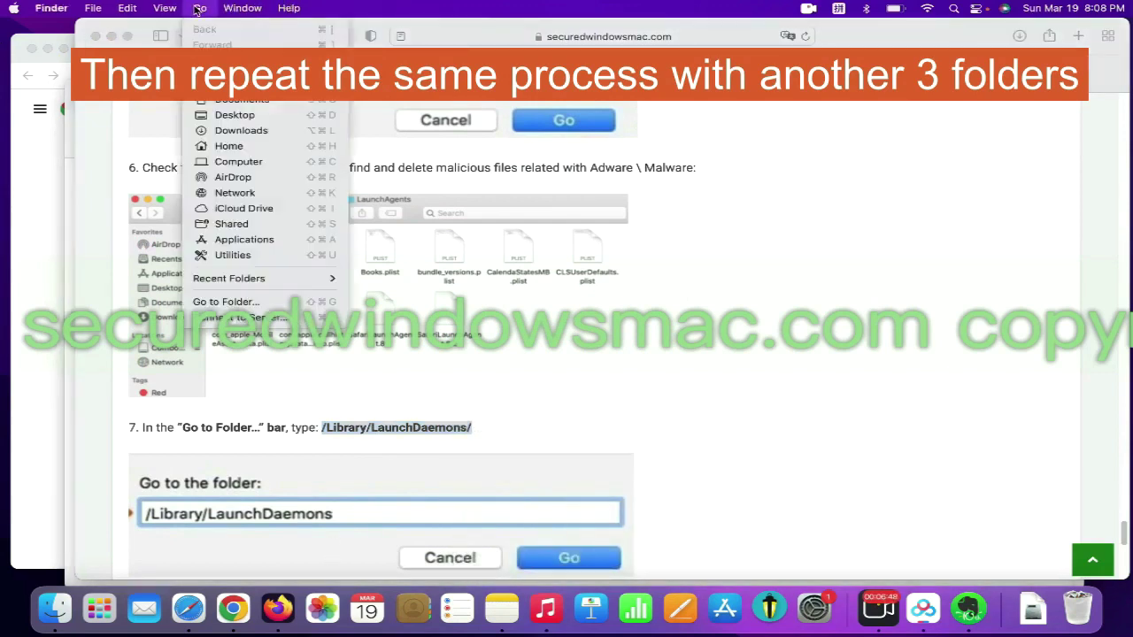
left_click(259, 306)
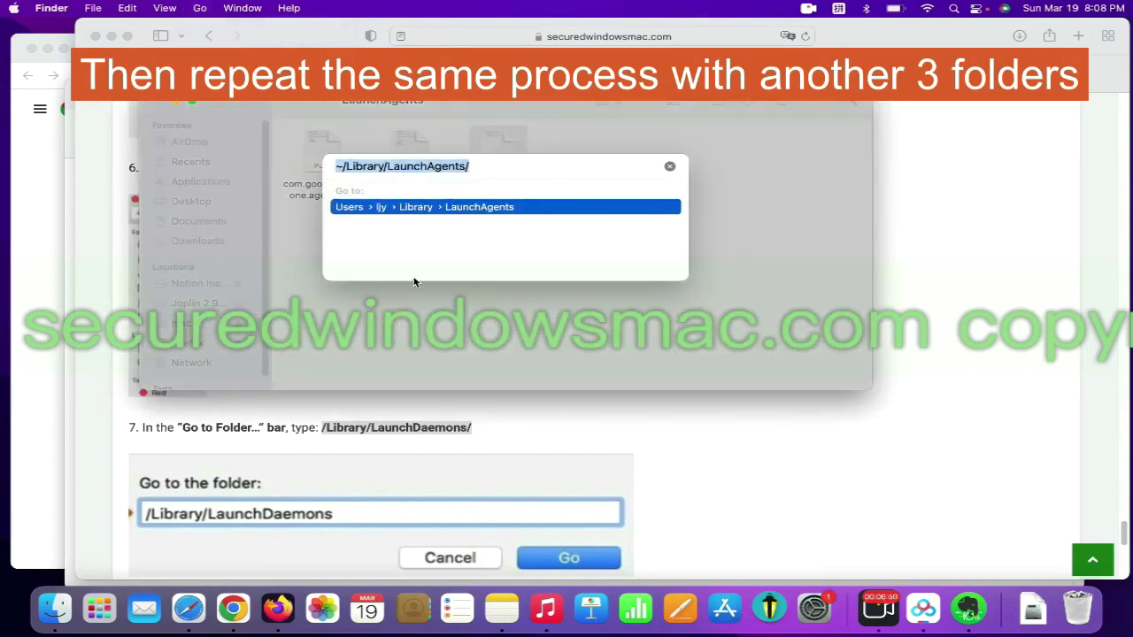
key("super+v")
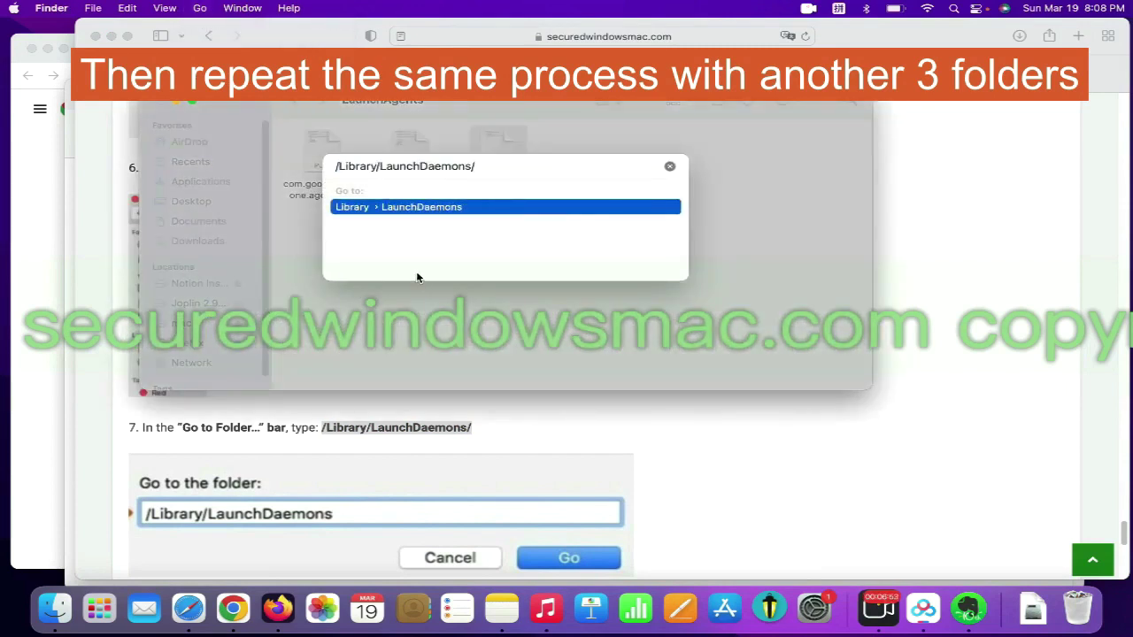
key("Return")
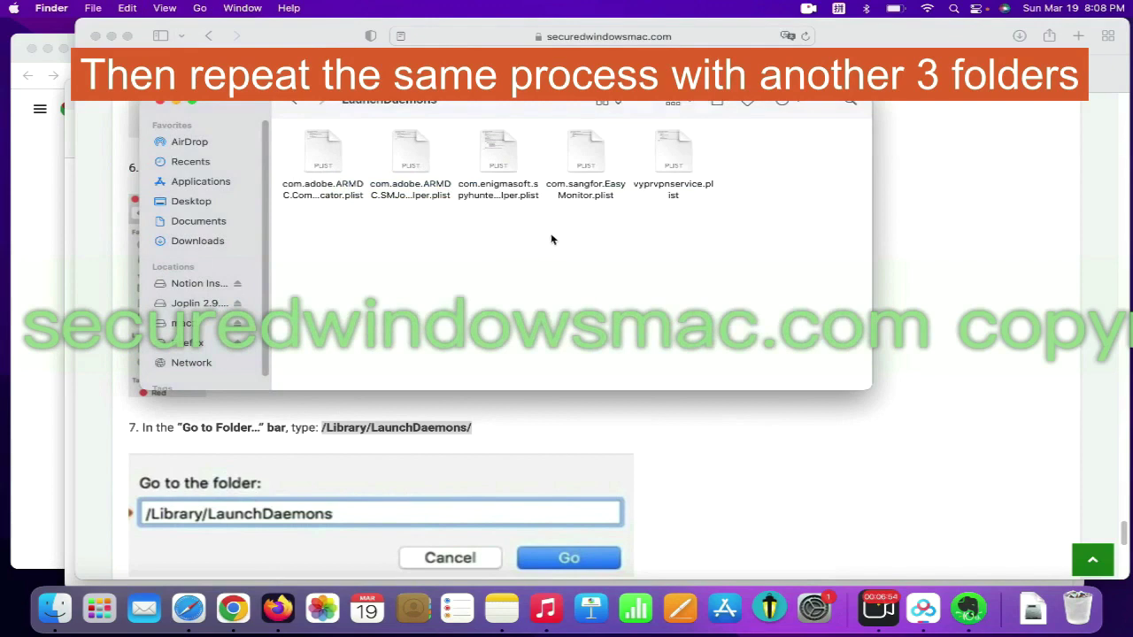
right_click(681, 166)
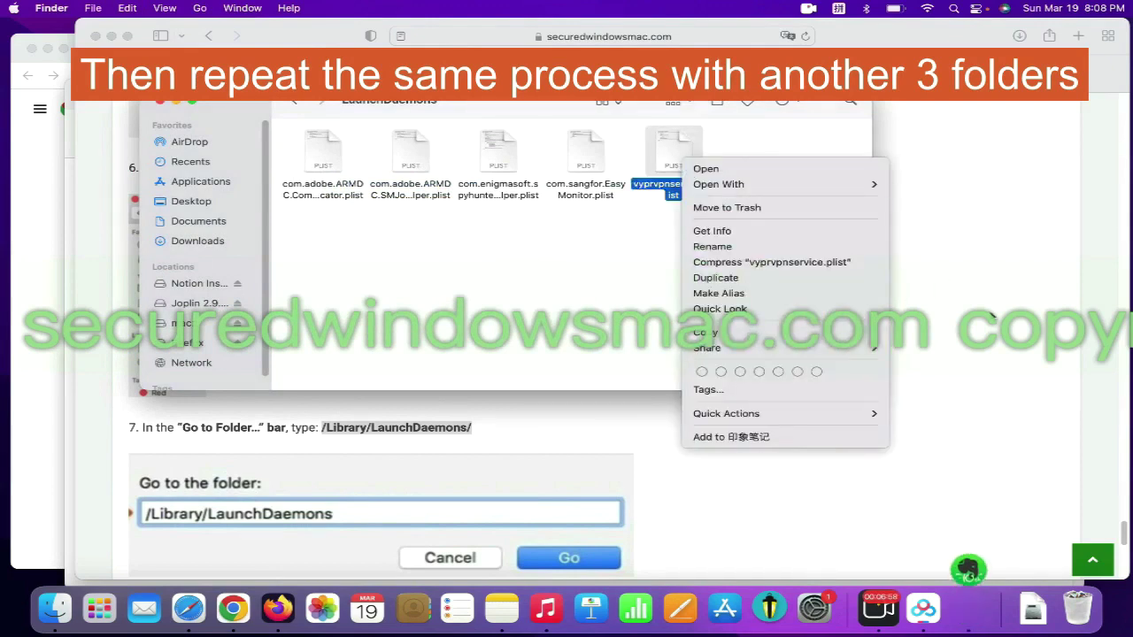
left_click(1014, 348)
Step: Go to the SpyHunter recommendation at the end of the guide and start the SpyHunter For Mac OS free trial download
scroll(1013, 348, "down", 10)
scroll(1013, 348, "down", 1)
left_click_drag(355, 442, 345, 437)
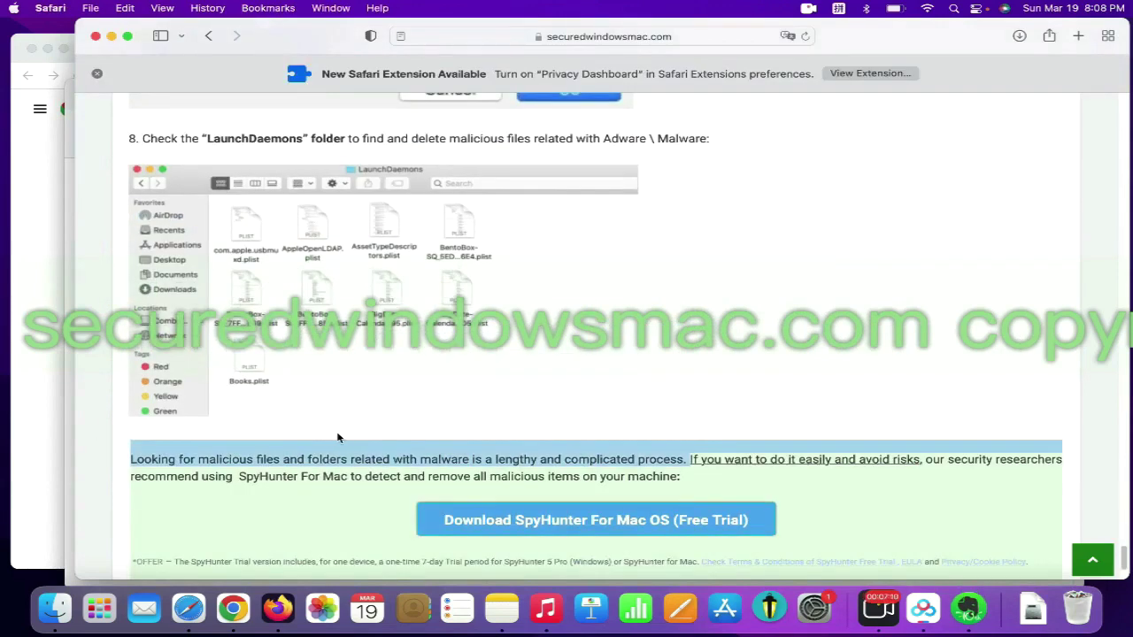
left_click(706, 528)
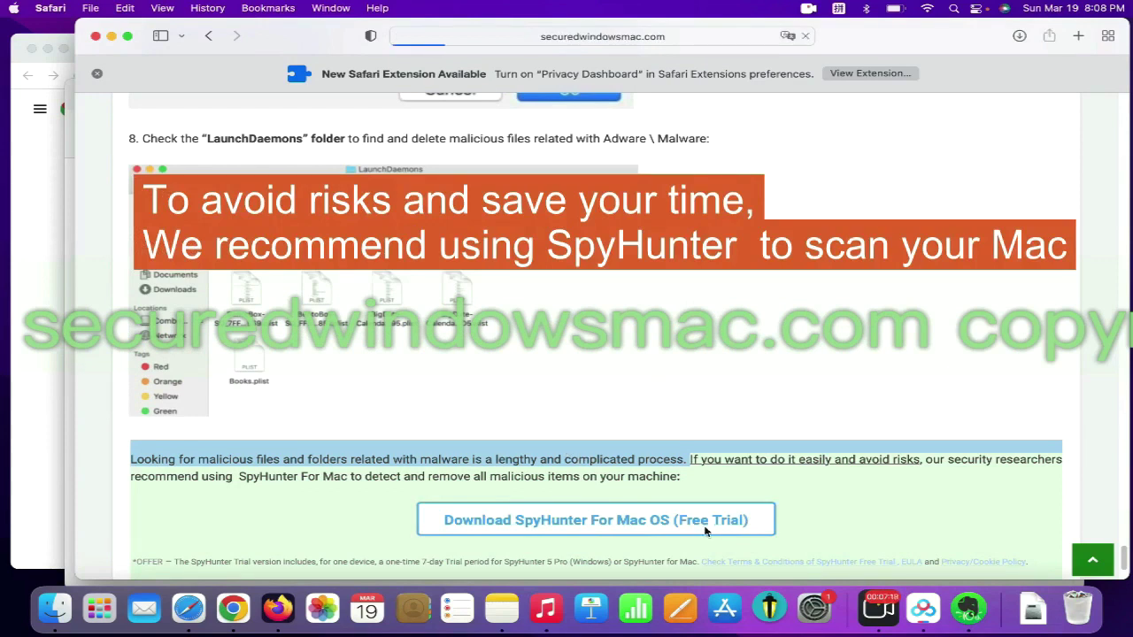